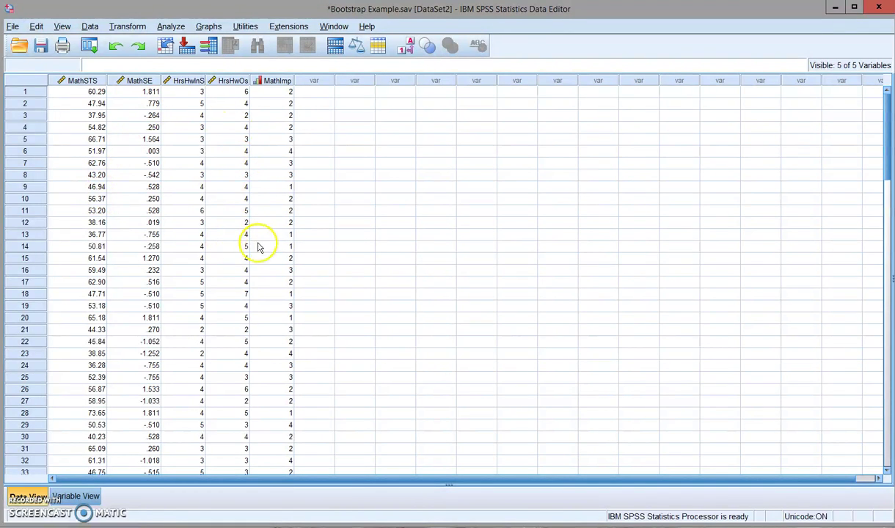
Check MathImp's value labels in Variable View without changing them, then return to Data View.
click(74, 497)
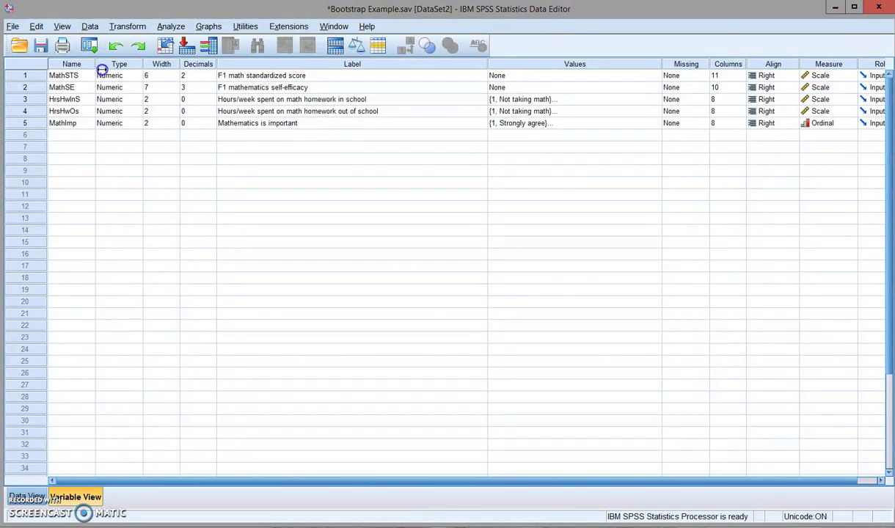
drag(97, 68, 94, 67)
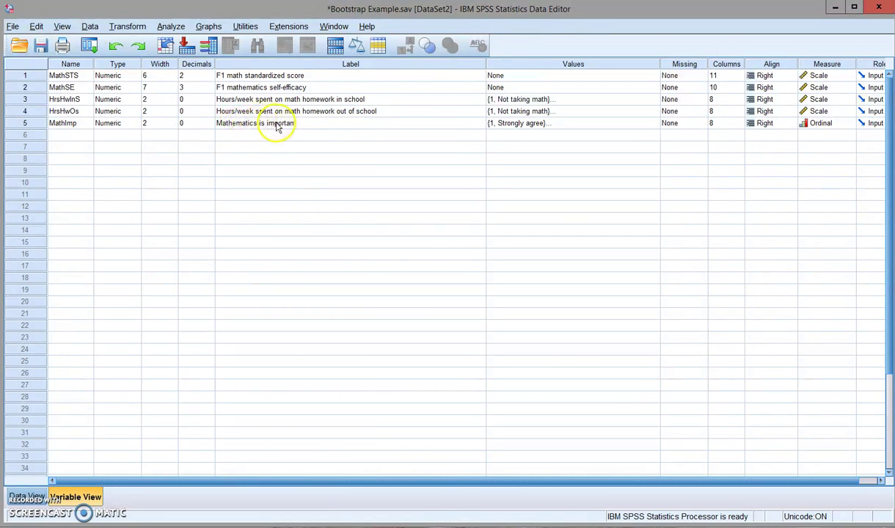
click(654, 123)
click(654, 124)
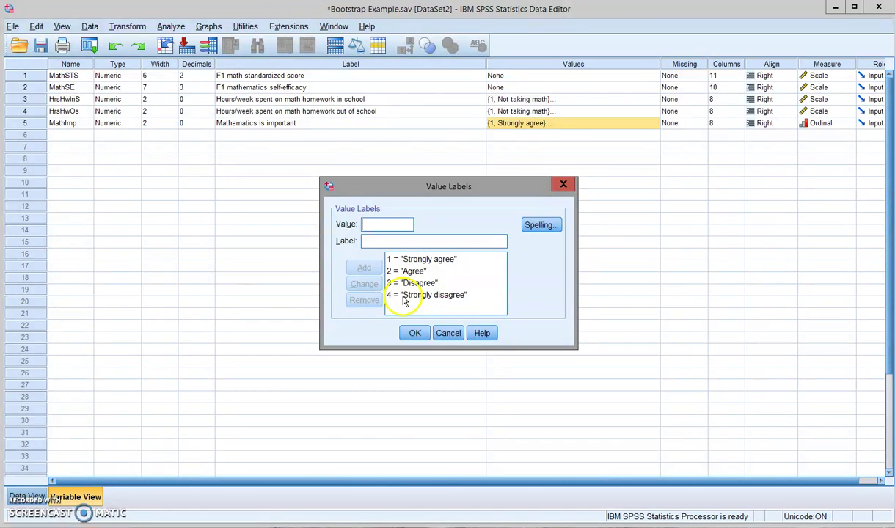
click(455, 335)
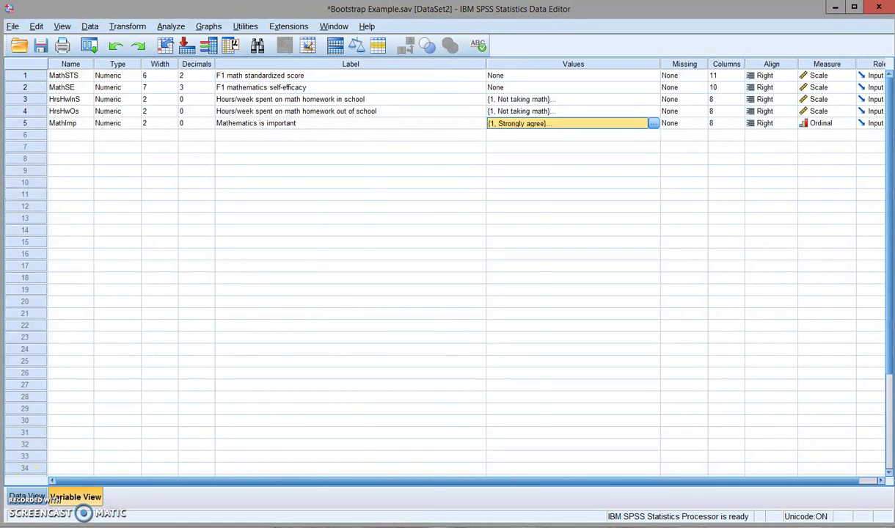
click(27, 497)
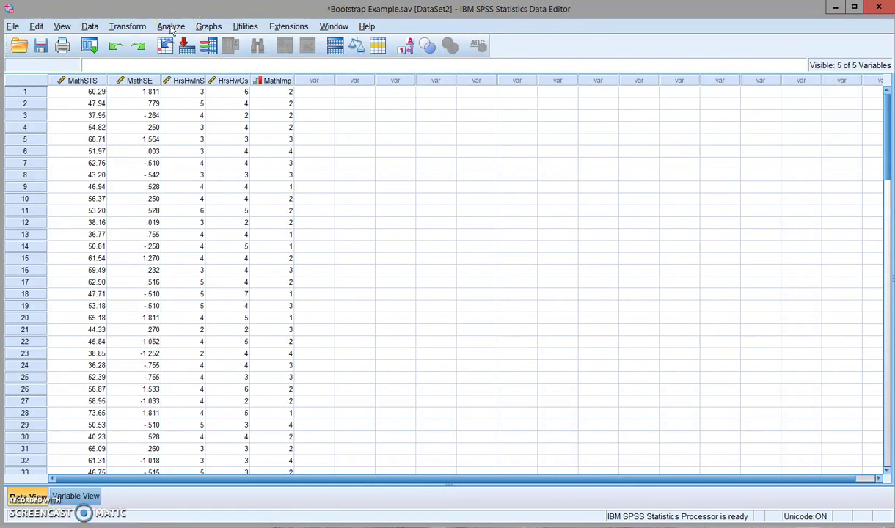
Start a Frequencies analysis and add all five variables to it.
click(170, 26)
mouse_move(169, 62)
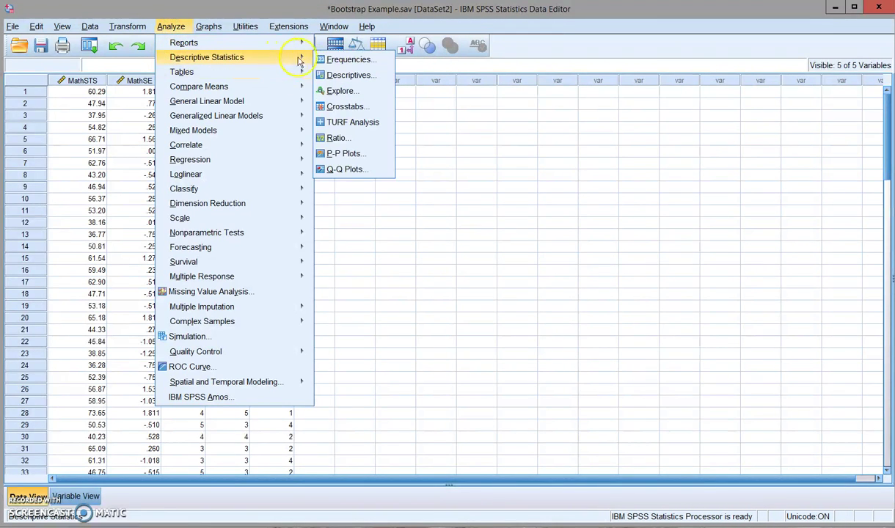
click(334, 61)
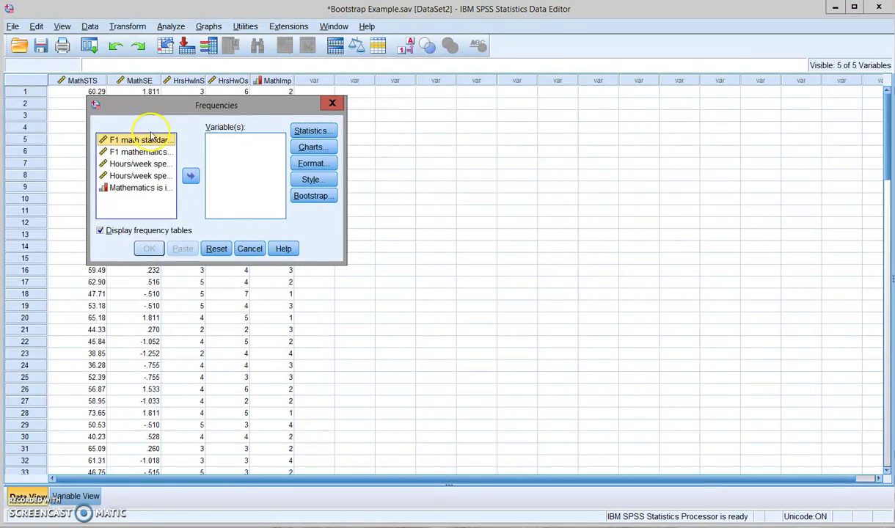
shift+click(138, 190)
click(191, 176)
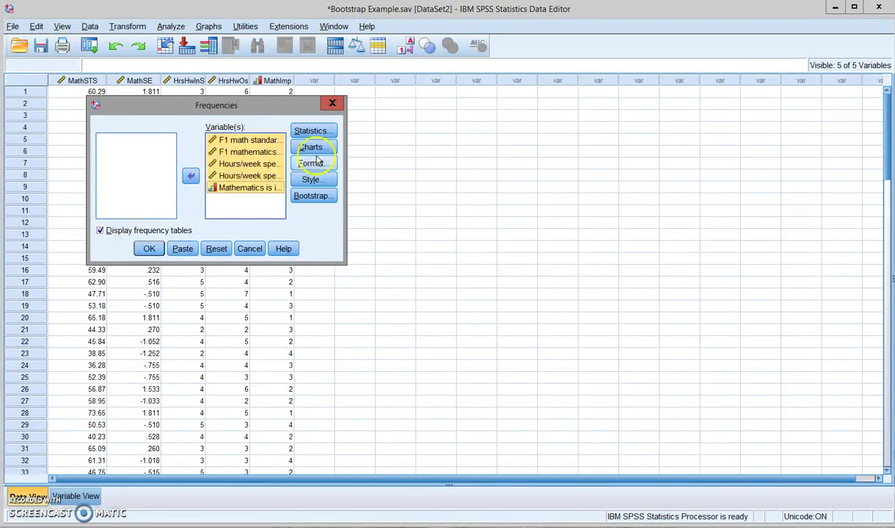
Request mean, median, standard deviation, minimum and maximum, and turn off frequency tables.
click(313, 131)
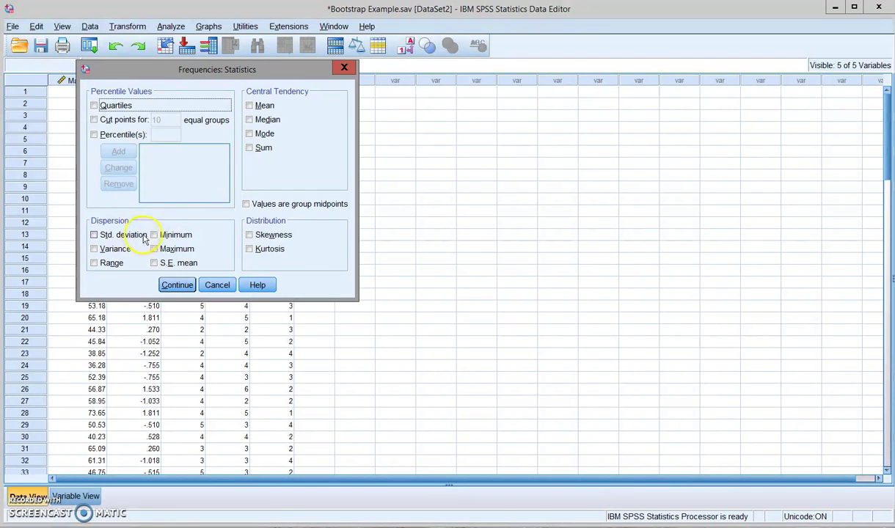
click(155, 236)
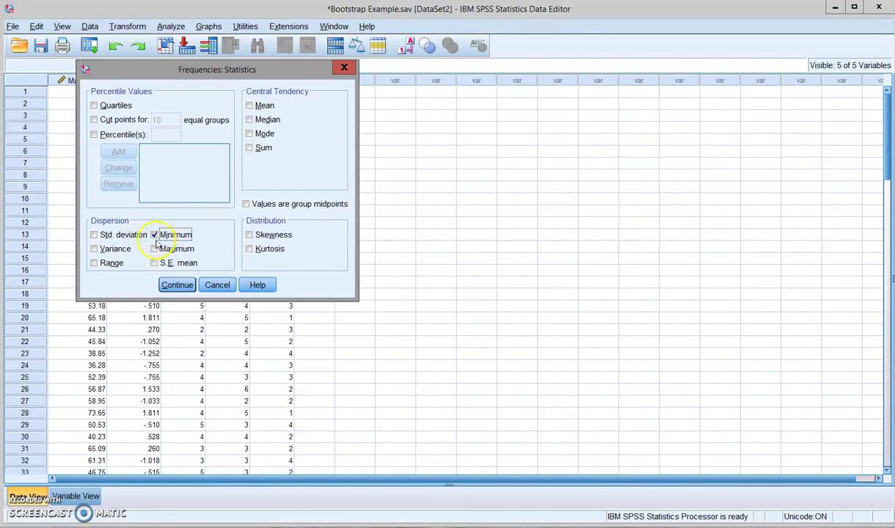
click(155, 250)
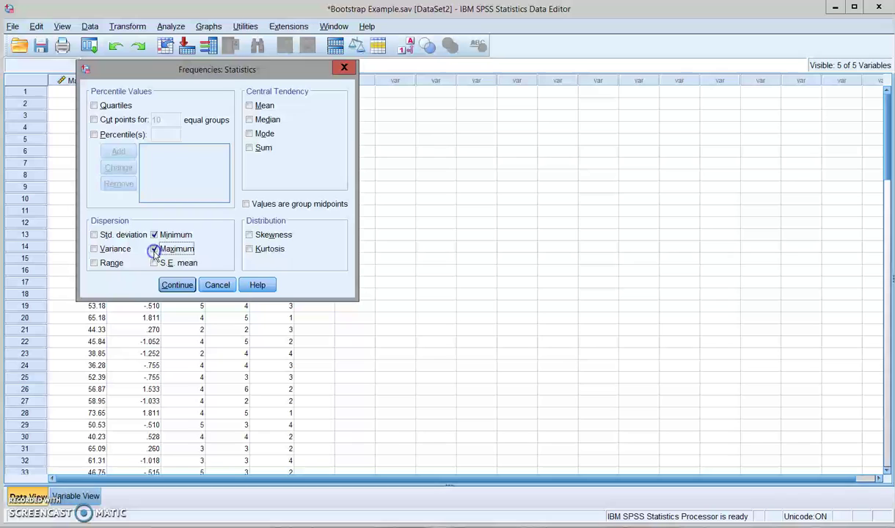
click(95, 236)
click(249, 106)
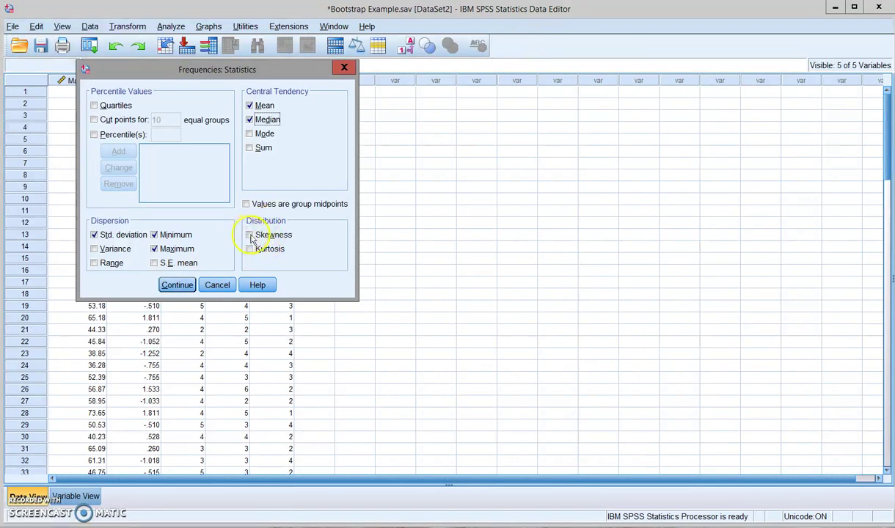
click(183, 286)
drag(186, 290, 211, 294)
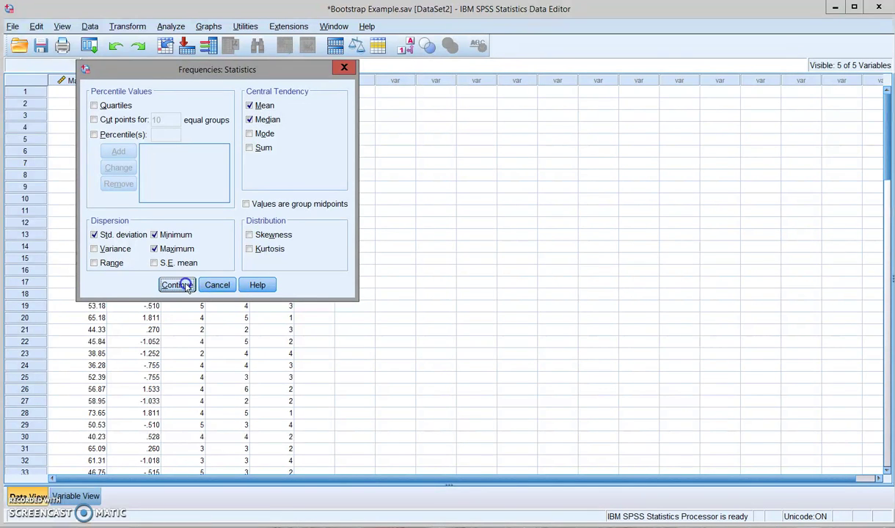
click(183, 286)
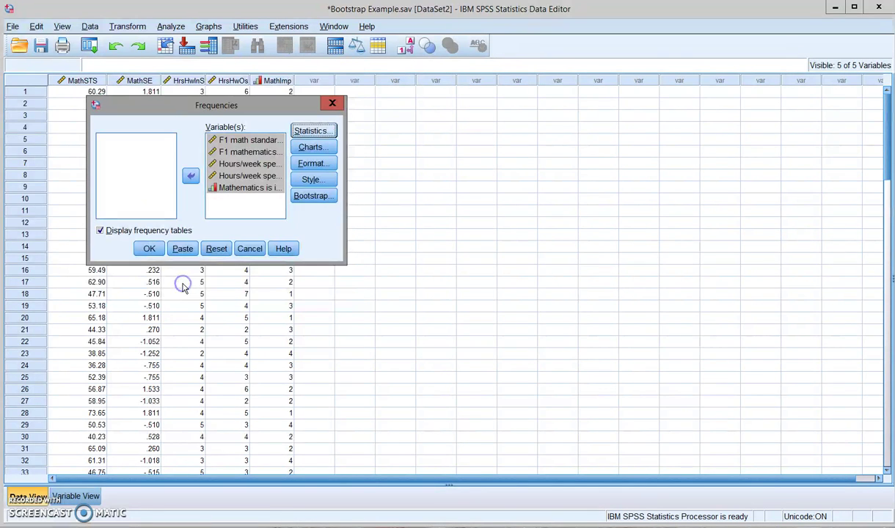
click(100, 231)
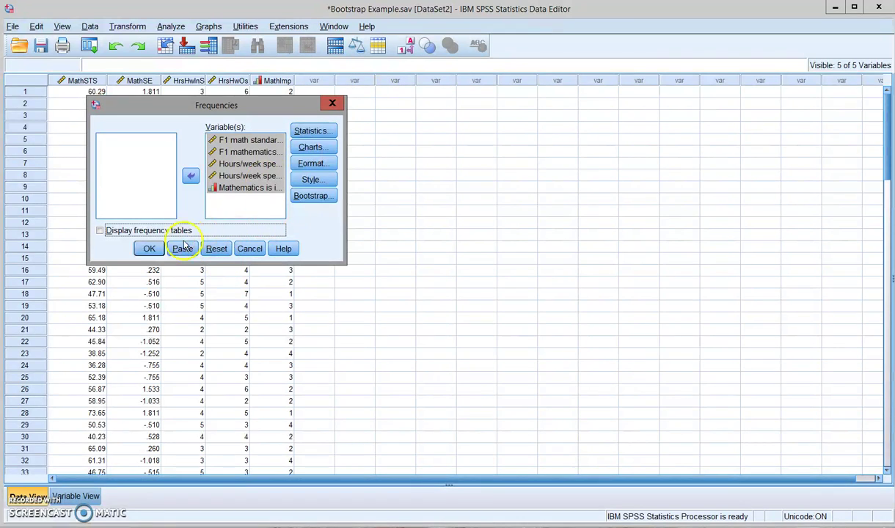
click(147, 251)
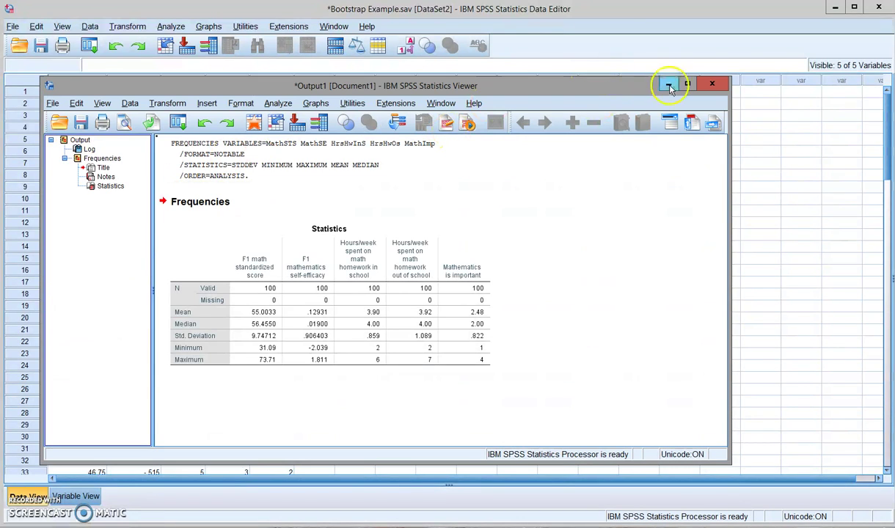
click(341, 266)
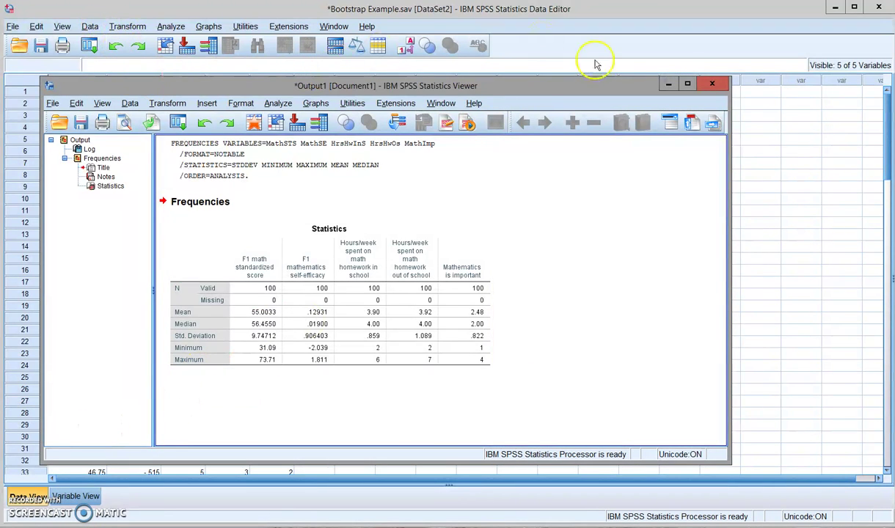
Set up a One-Way ANOVA with math self-efficacy as dependent and MathImp as factor.
click(668, 84)
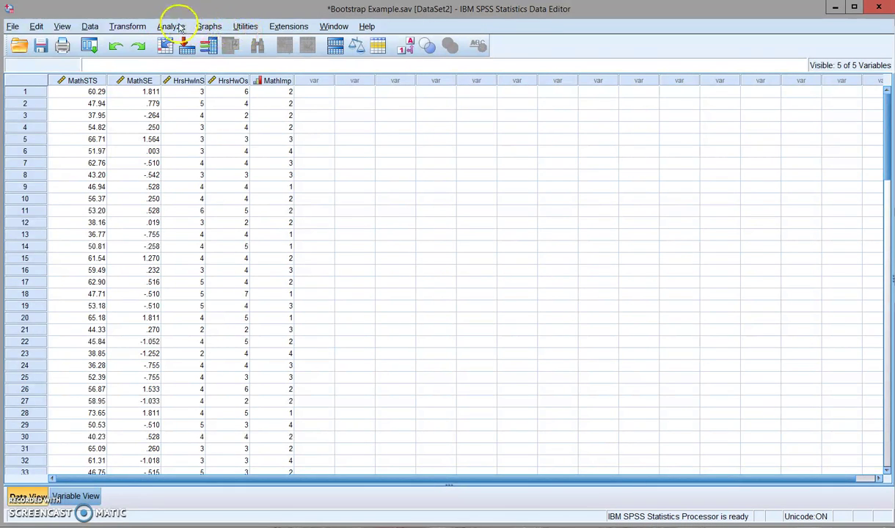
click(173, 27)
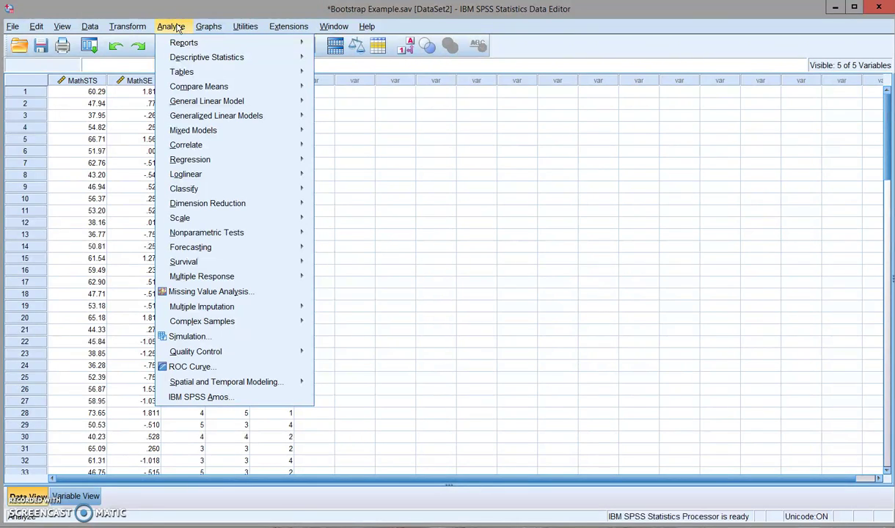
click(205, 88)
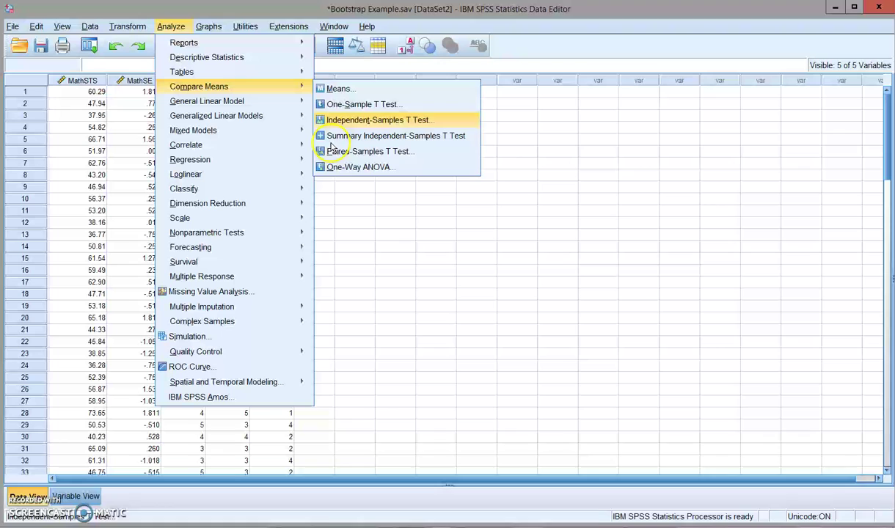
click(345, 168)
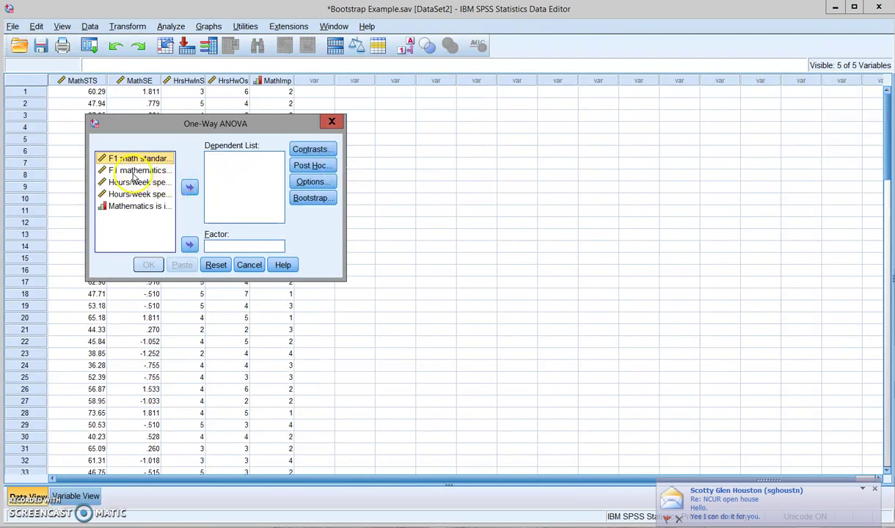
click(134, 171)
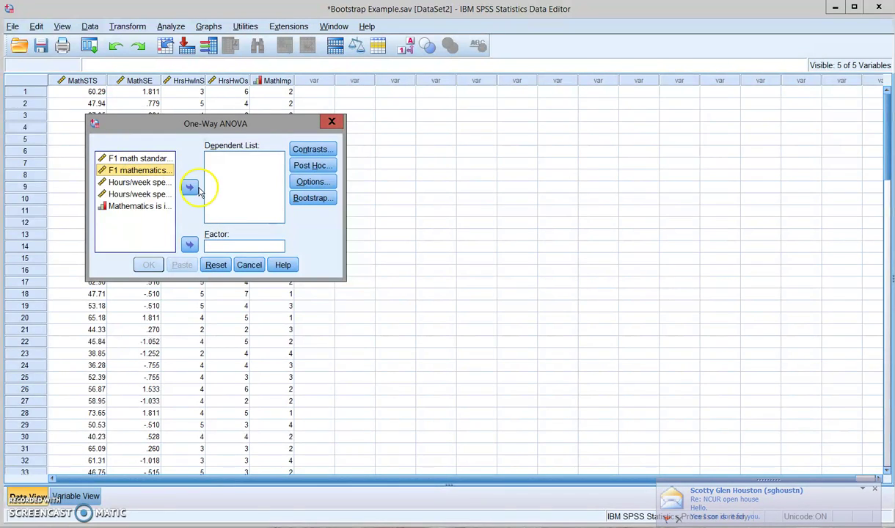
click(193, 188)
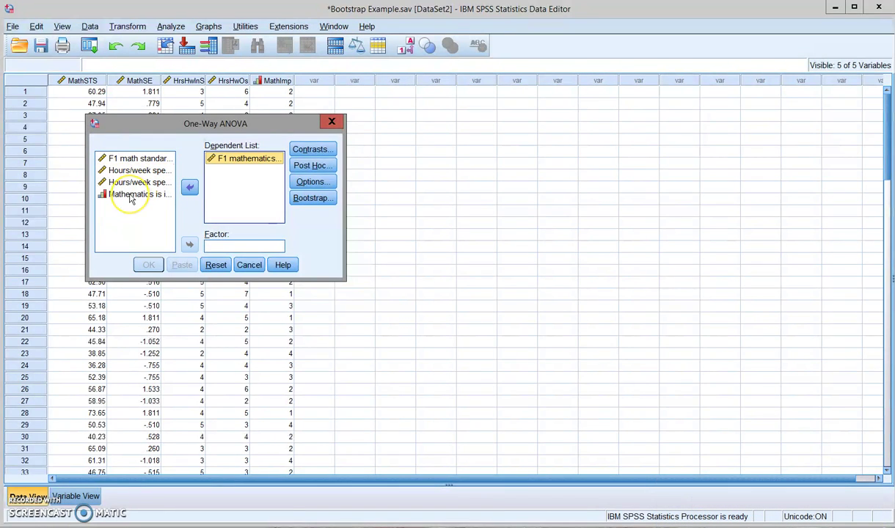
click(131, 195)
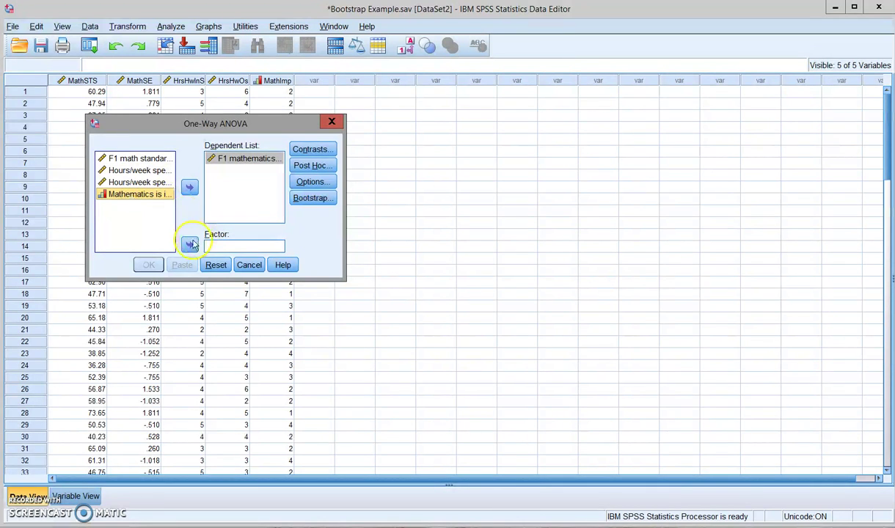
click(191, 244)
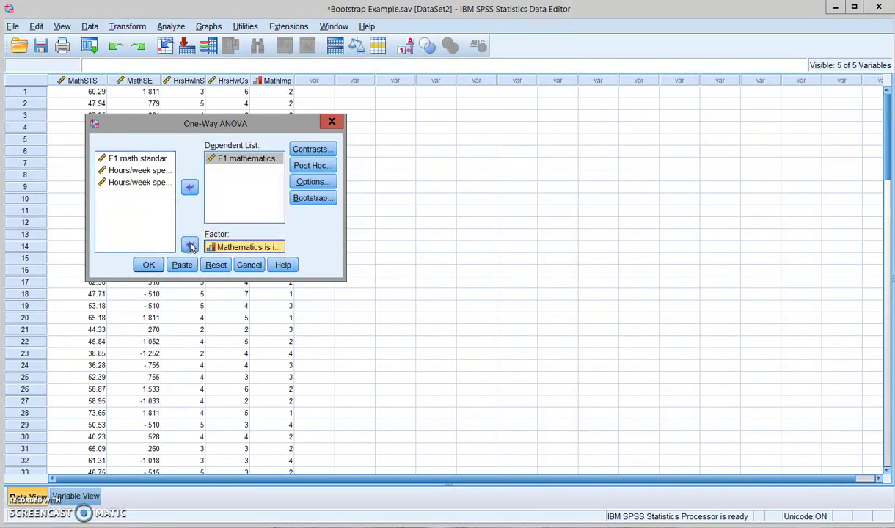
Request Descriptive statistics and the Homogeneity of variance test in the ANOVA options.
click(313, 186)
click(161, 144)
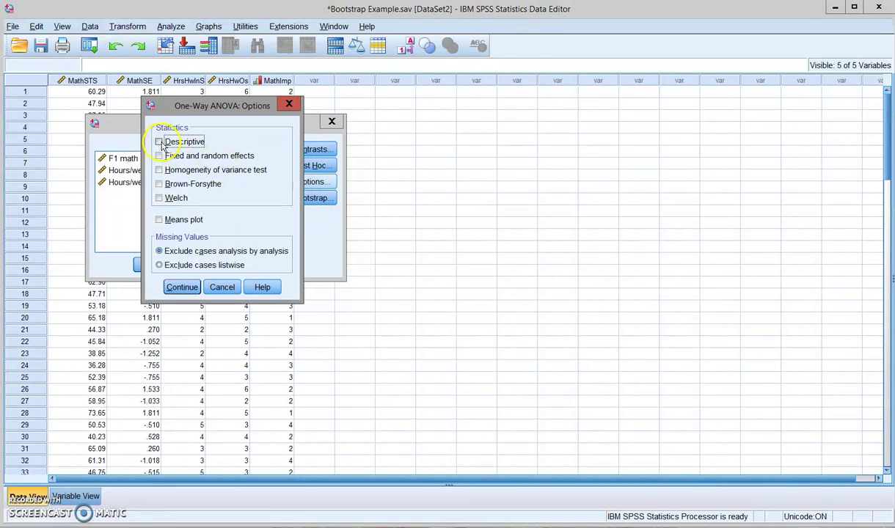
click(159, 172)
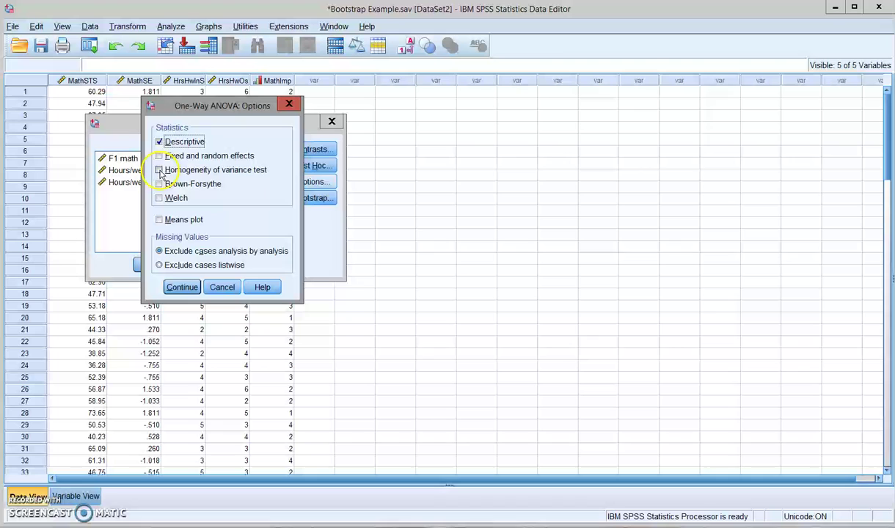
click(159, 171)
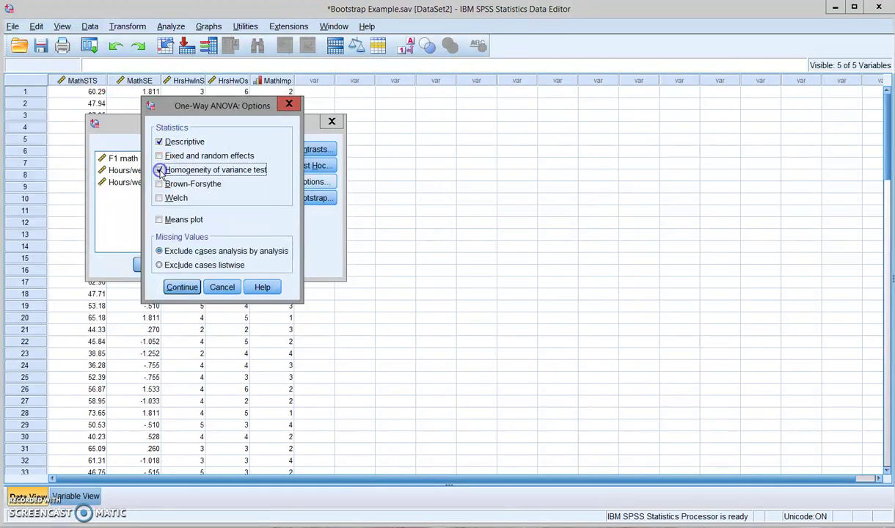
click(186, 290)
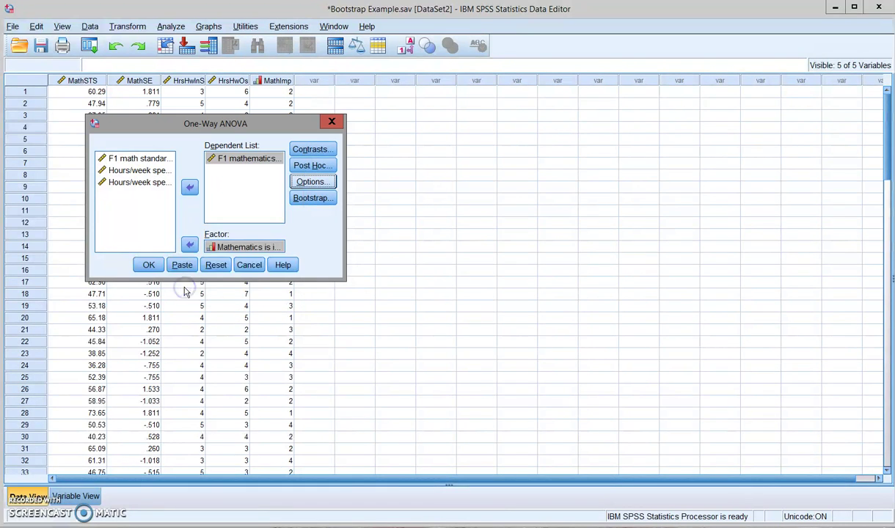
click(311, 209)
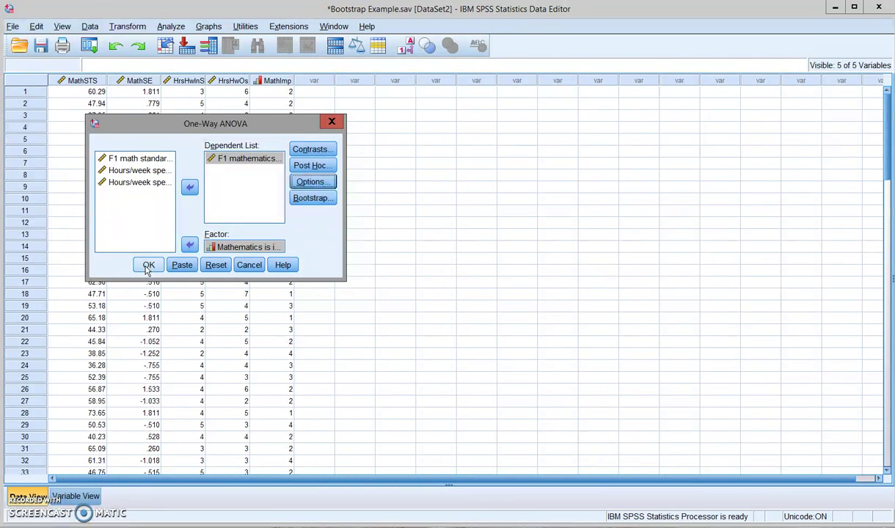
Run the ANOVA, review Descriptives, Levene (Sig .370) and ANOVA (F .782, Sig .507) tables, then minimize the Viewer.
click(147, 266)
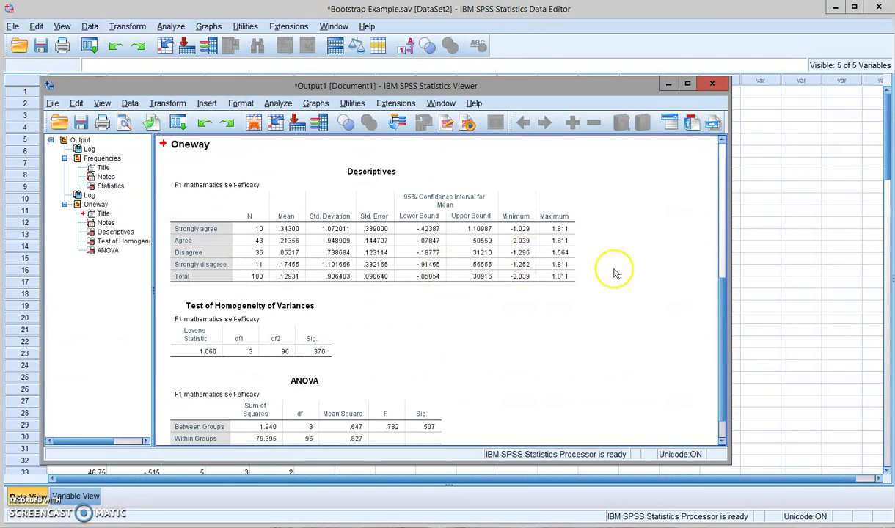
drag(720, 317, 719, 328)
click(375, 232)
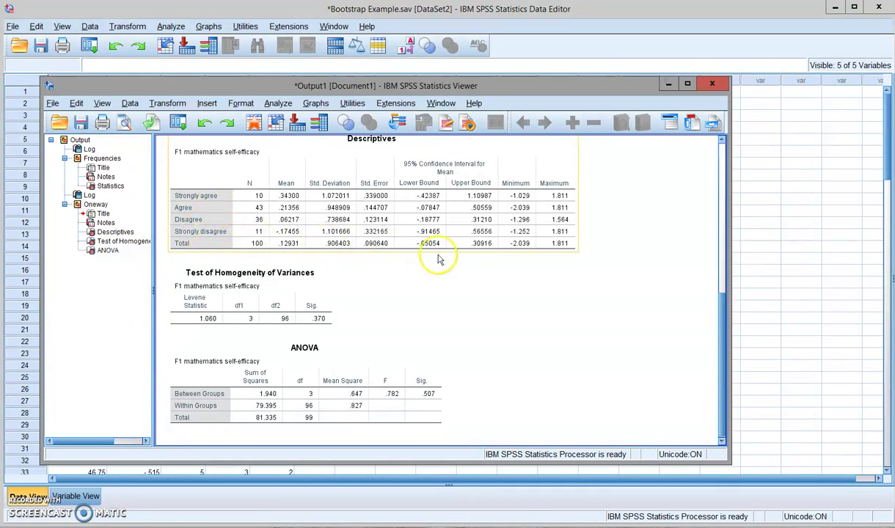
click(477, 255)
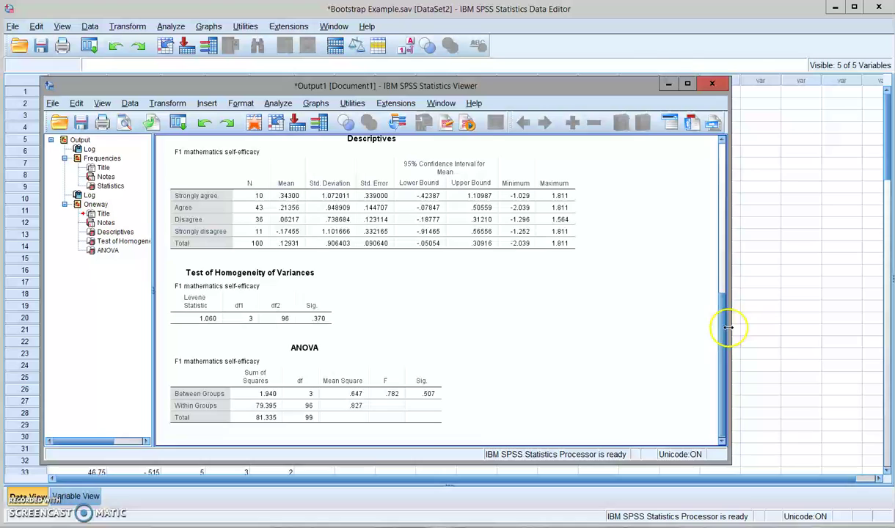
scroll(697, 320, down, 1)
click(290, 336)
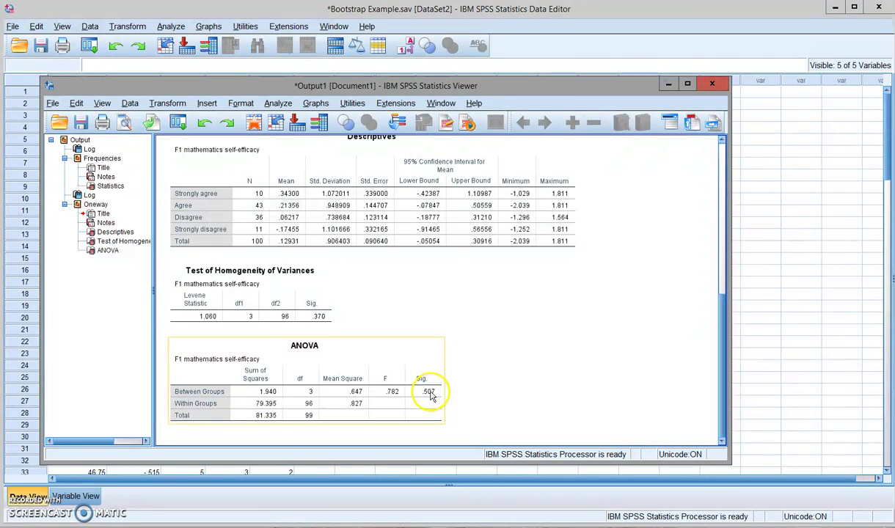
click(474, 361)
click(304, 211)
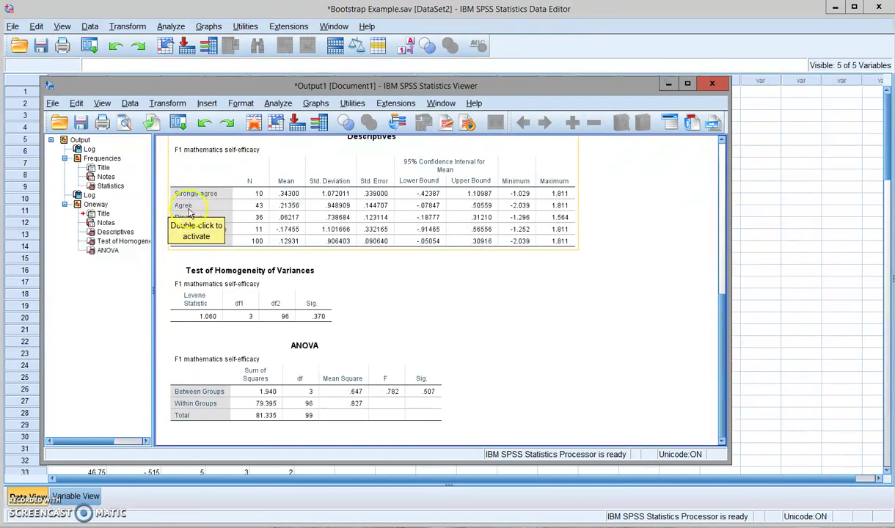
click(422, 277)
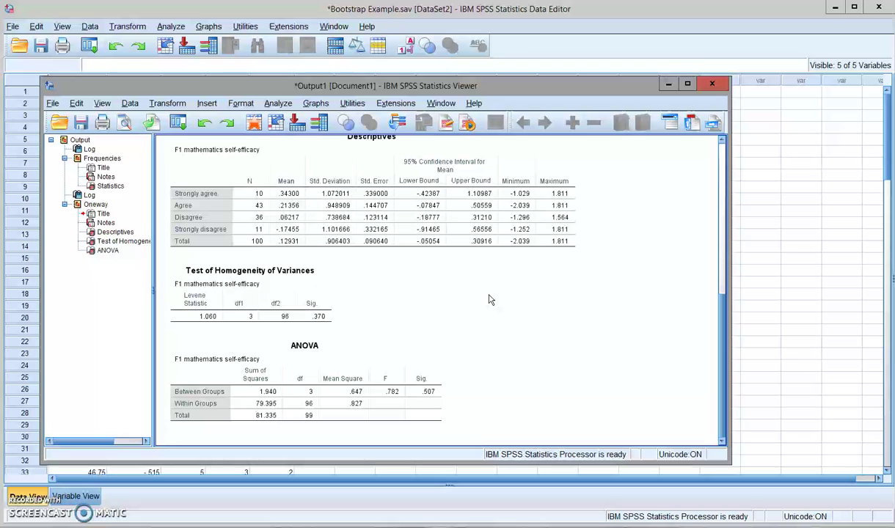
click(669, 86)
Enable bootstrapping in One-Way ANOVA with 500 samples and 95% BCa intervals, then rerun it.
click(170, 27)
mouse_move(174, 88)
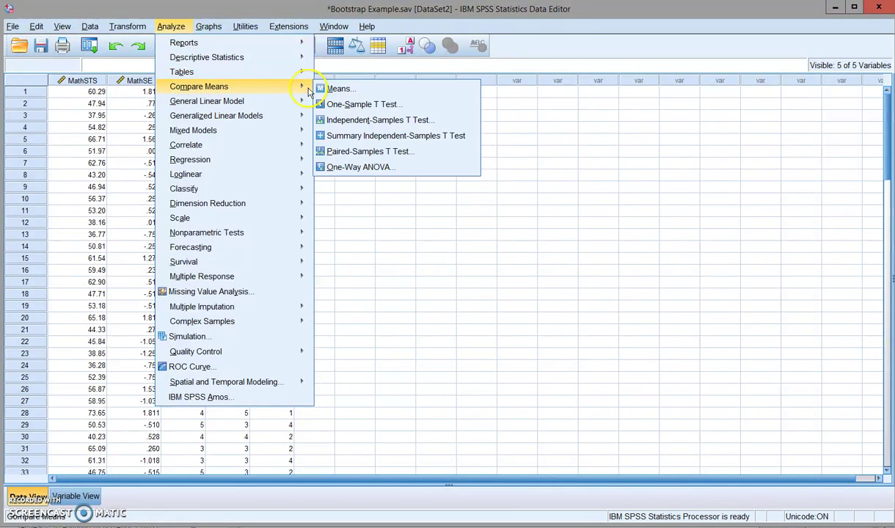
click(320, 168)
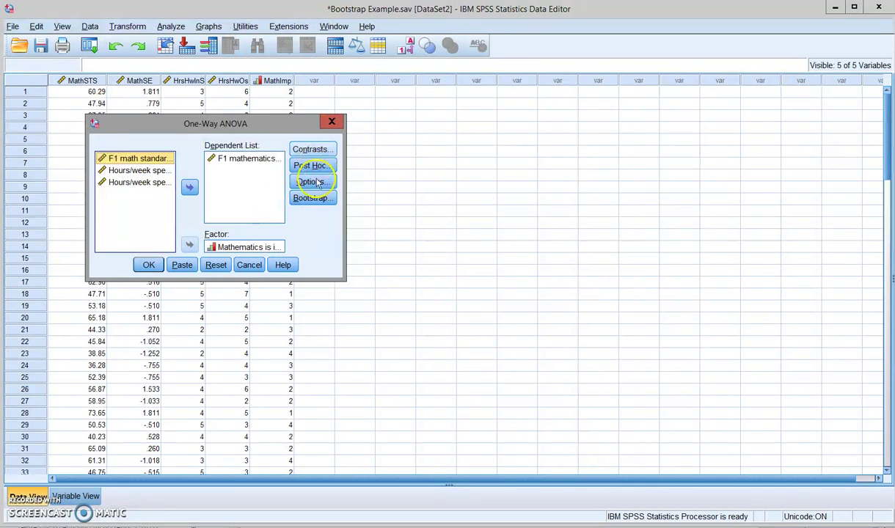
click(312, 204)
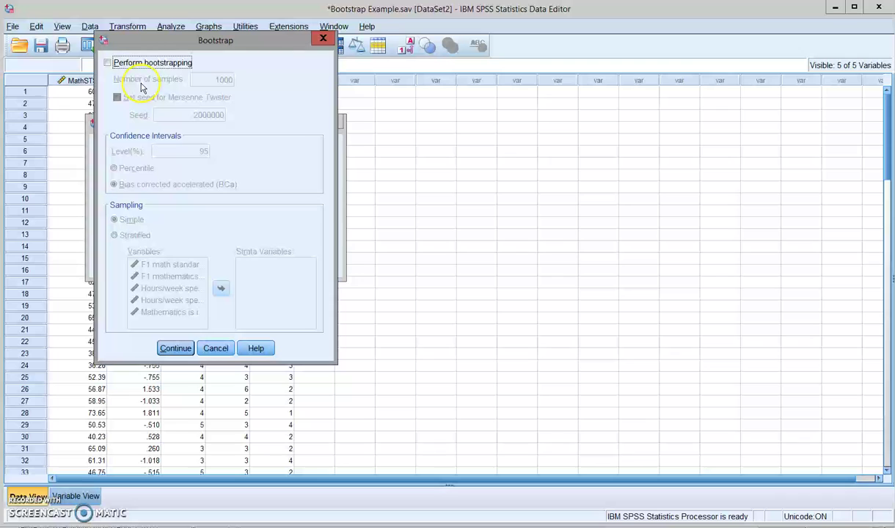
click(108, 63)
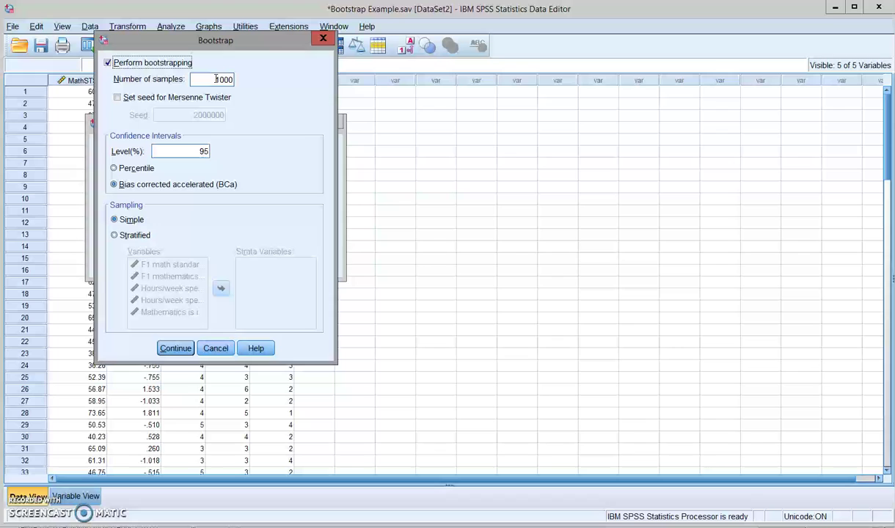
click(214, 79)
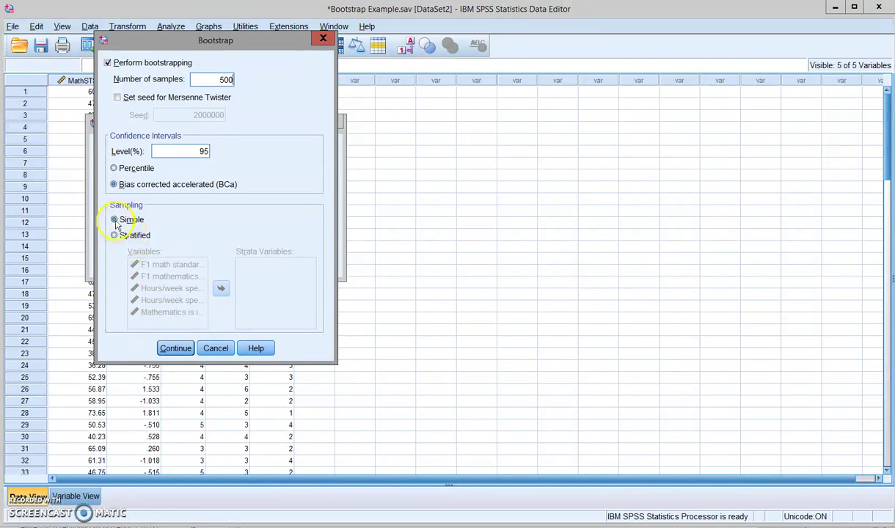
click(175, 348)
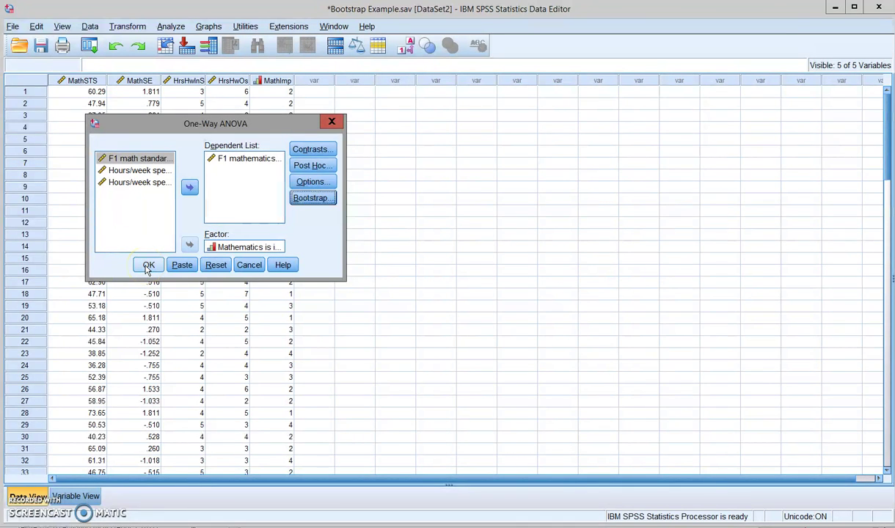
click(147, 266)
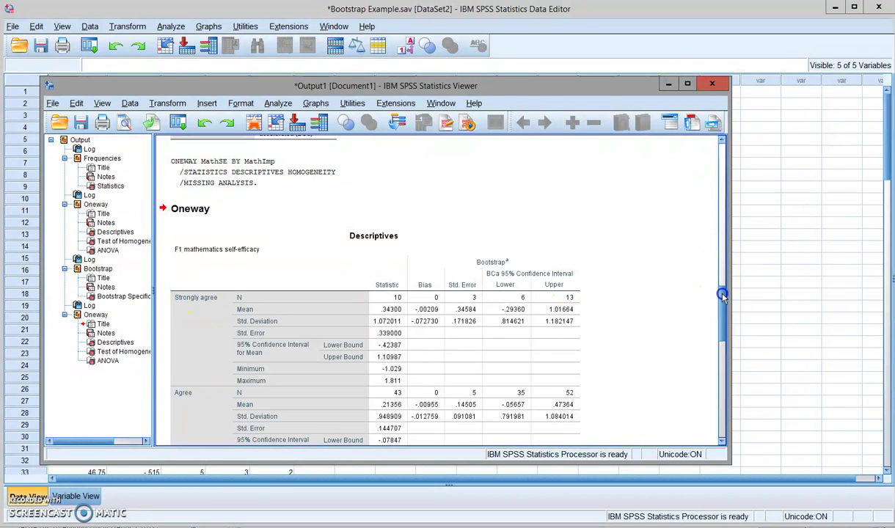
drag(723, 295, 723, 318)
click(212, 200)
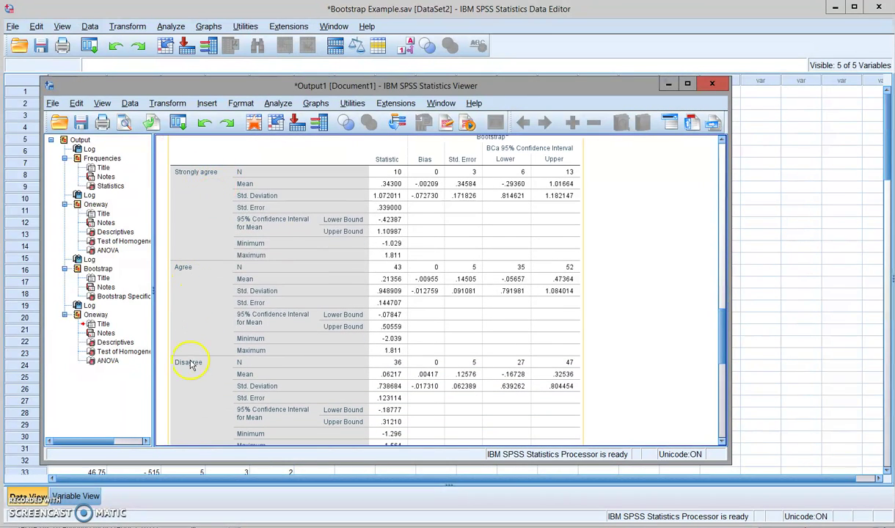
click(725, 332)
mouse_move(724, 333)
mouse_down()
mouse_move(727, 375)
mouse_move(725, 248)
mouse_move(735, 325)
mouse_up()
click(724, 374)
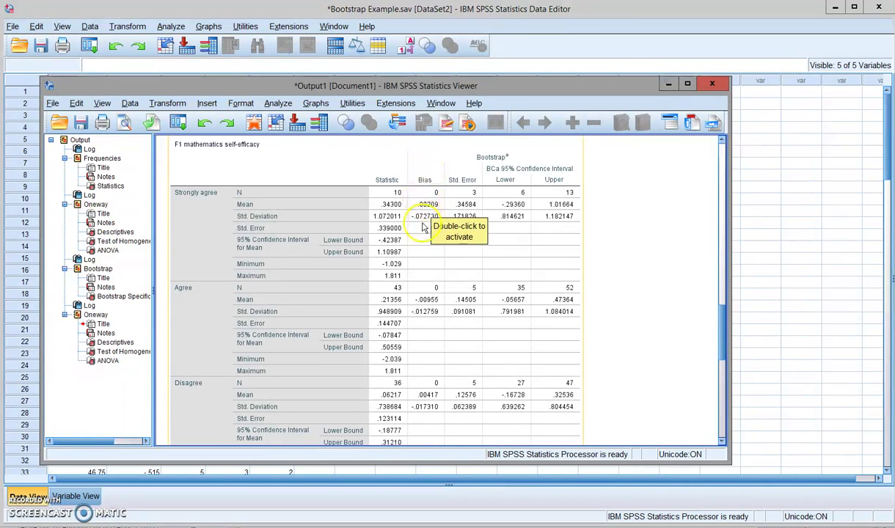
click(303, 210)
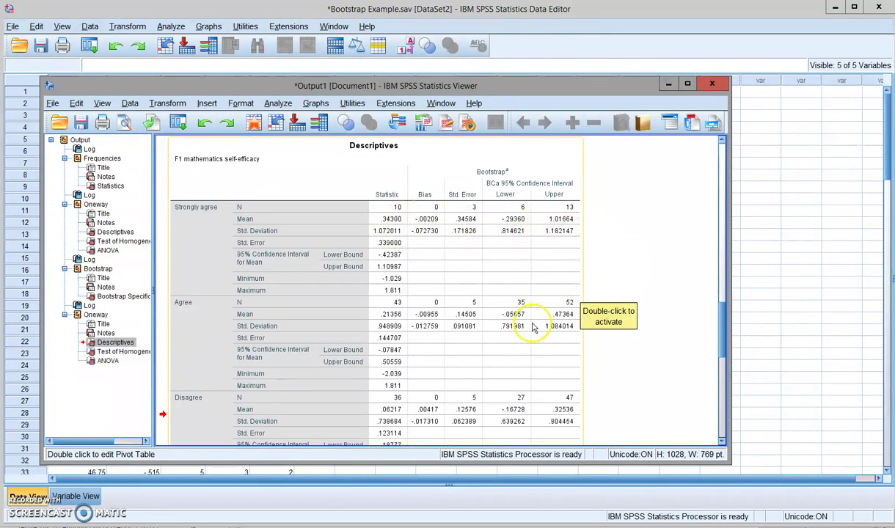
drag(724, 323, 729, 409)
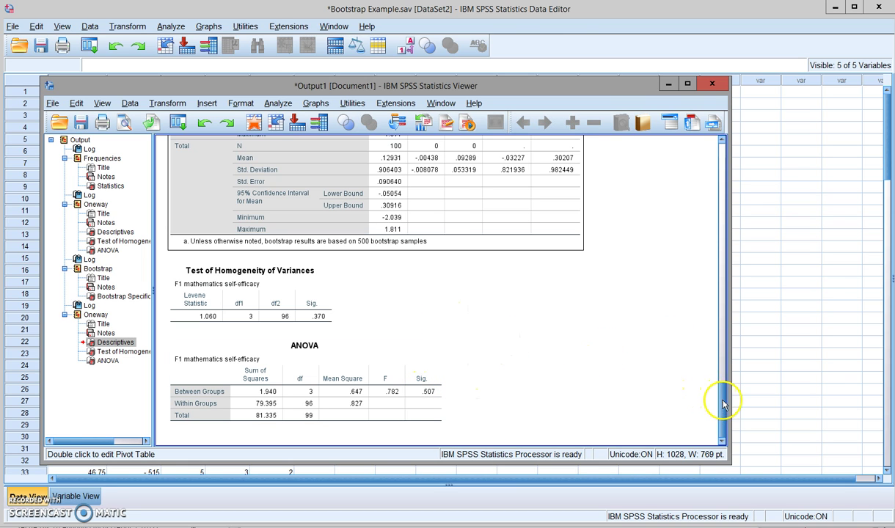
drag(724, 400, 725, 394)
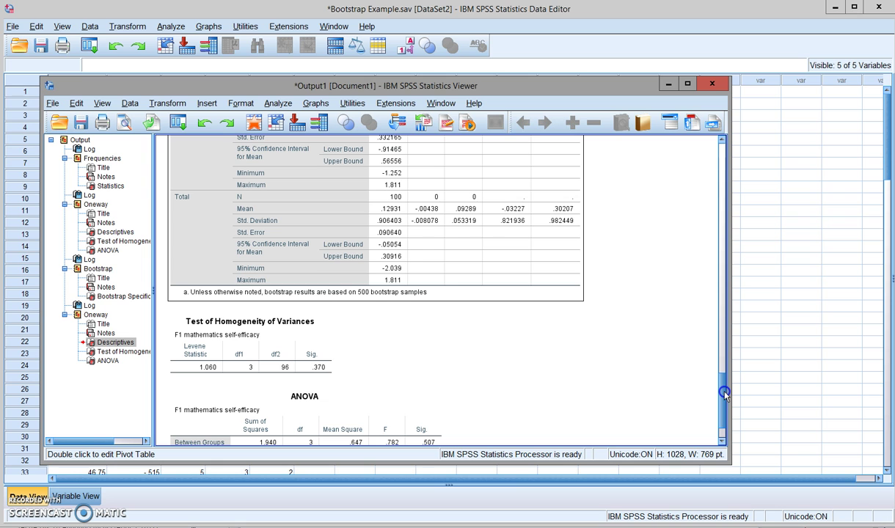
mouse_move(724, 393)
mouse_down()
mouse_move(728, 343)
mouse_move(729, 385)
mouse_up()
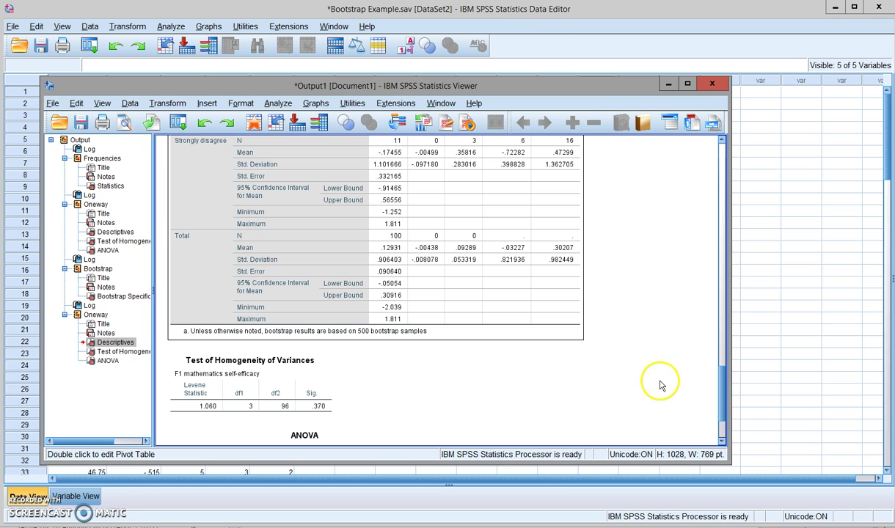
scroll(578, 286, down, 3)
Run Frequencies on MathSE with a histogram chart showing a normal curve.
click(561, 29)
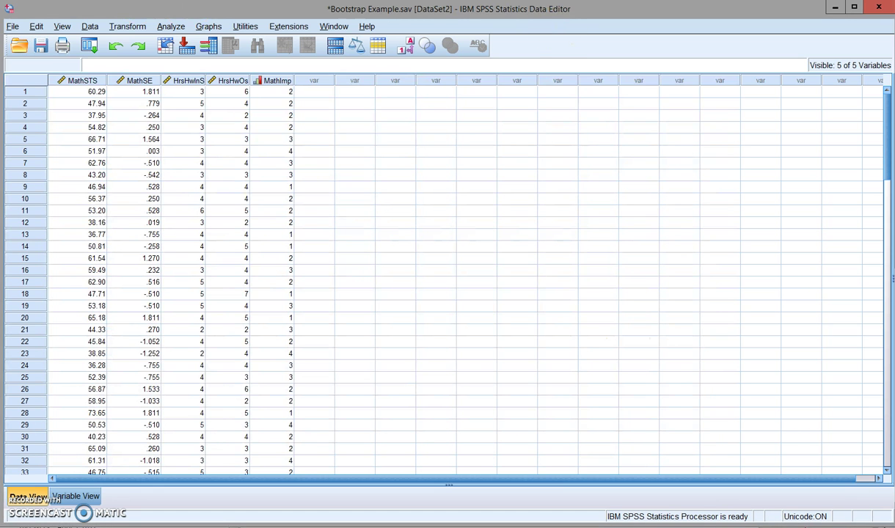
click(176, 28)
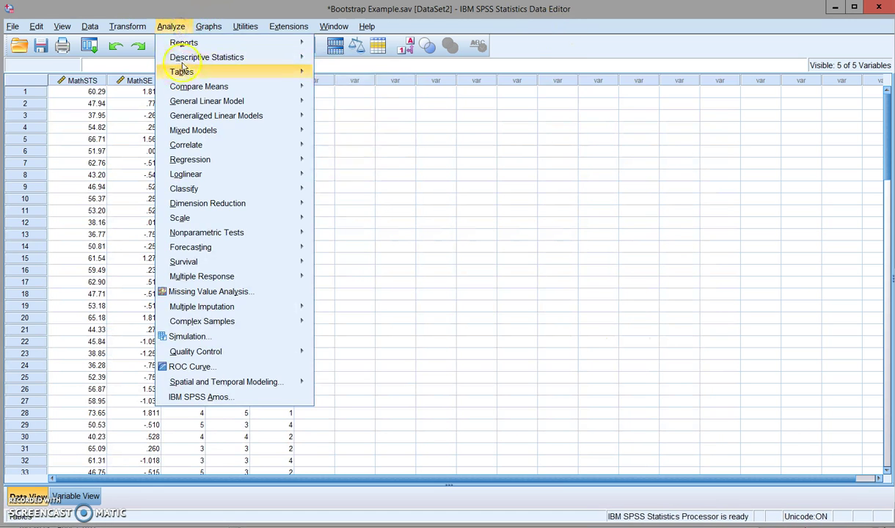
mouse_move(185, 63)
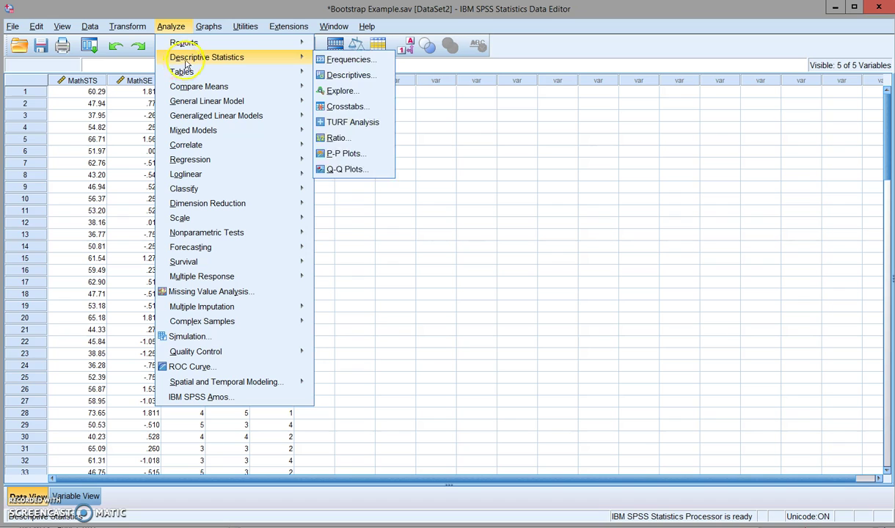
click(344, 63)
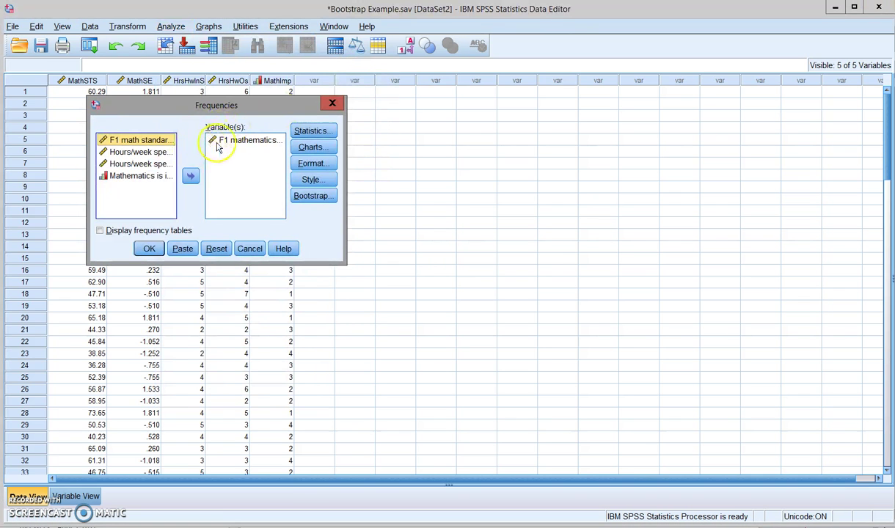
click(251, 141)
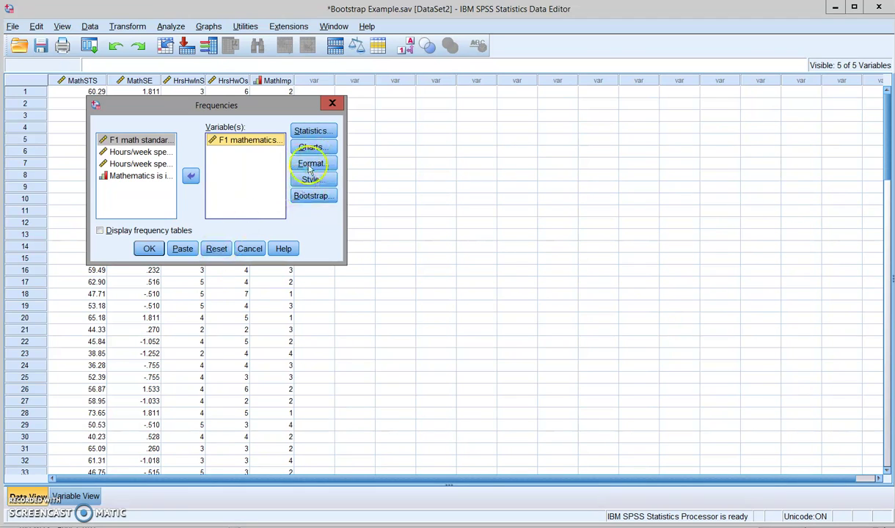
click(307, 147)
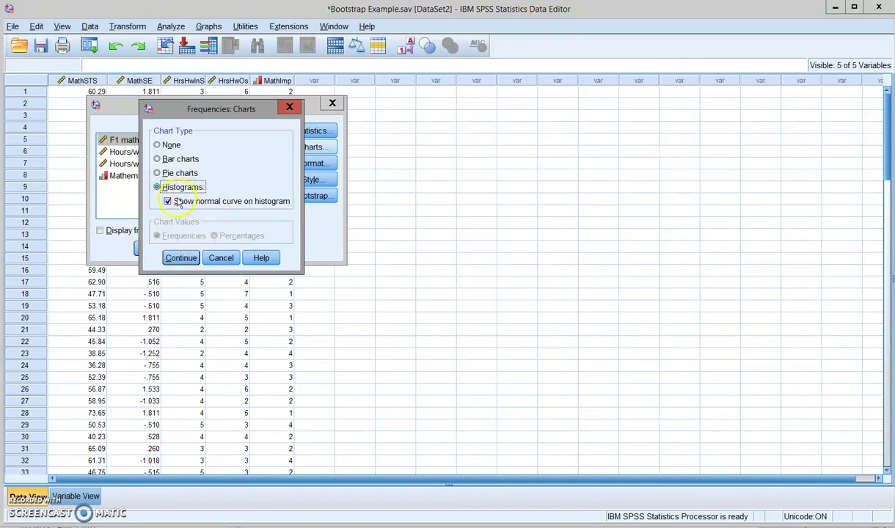
click(179, 258)
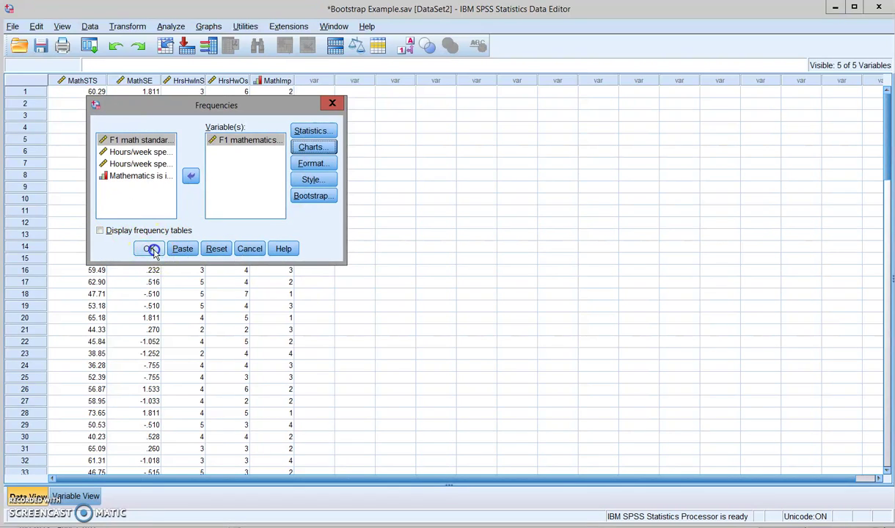
click(151, 250)
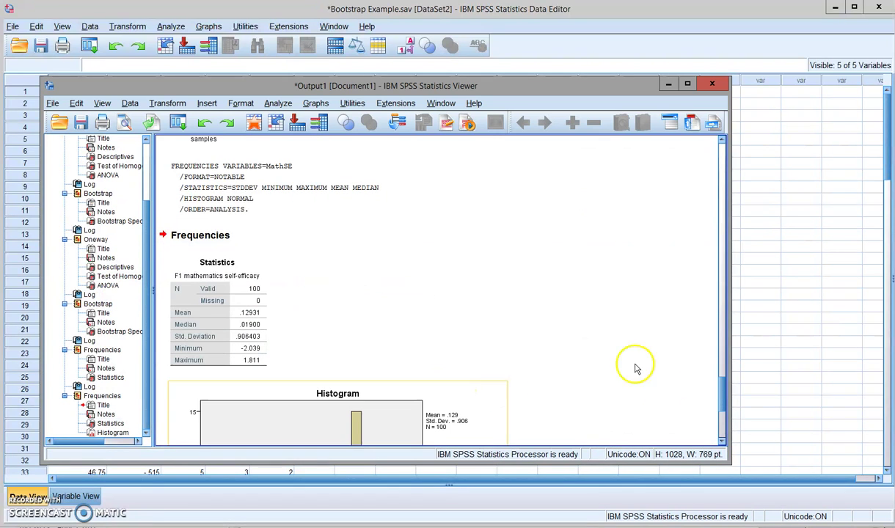
drag(727, 380, 728, 416)
click(305, 273)
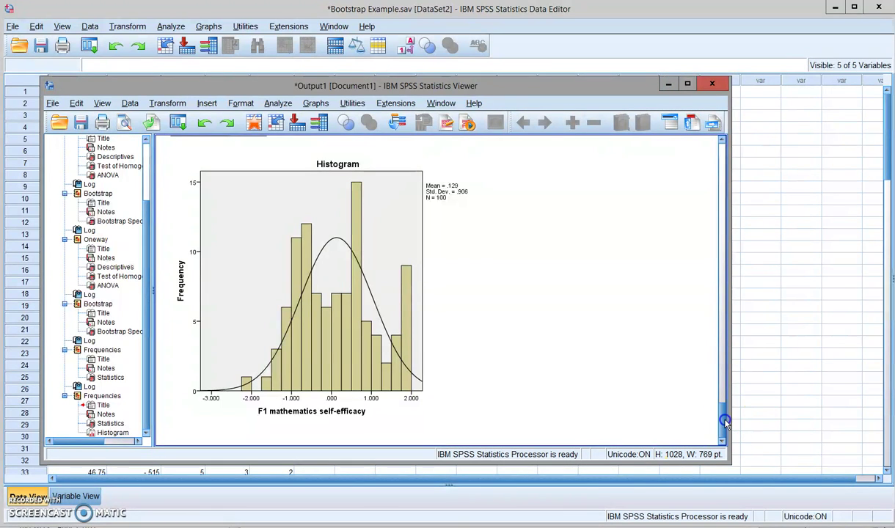
drag(725, 422, 719, 297)
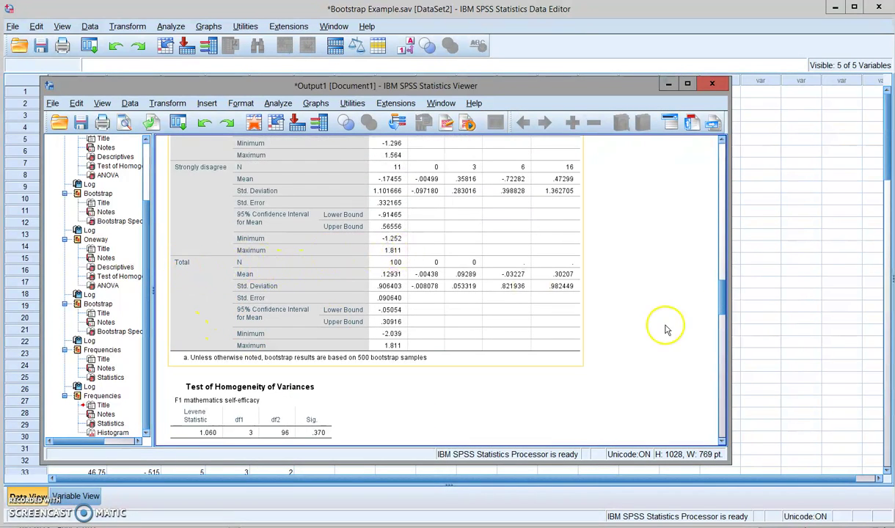
drag(723, 304, 722, 240)
click(525, 242)
click(722, 279)
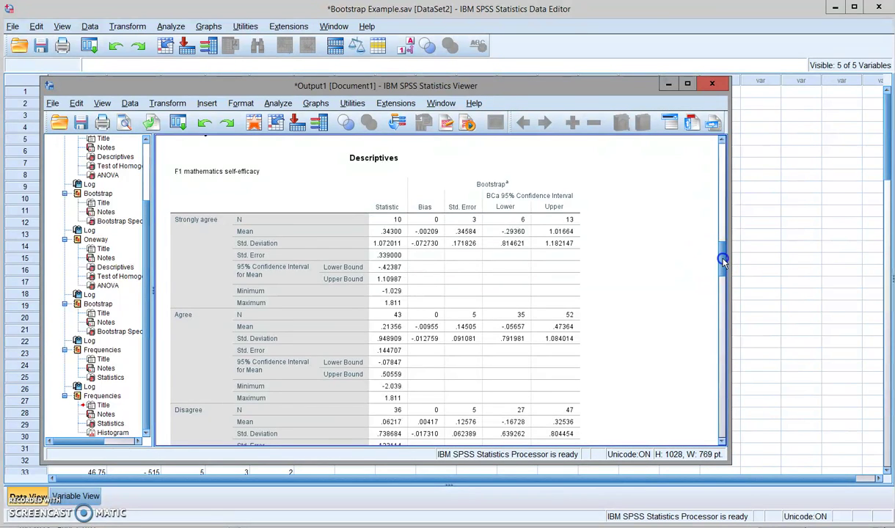
drag(723, 272, 728, 296)
click(512, 245)
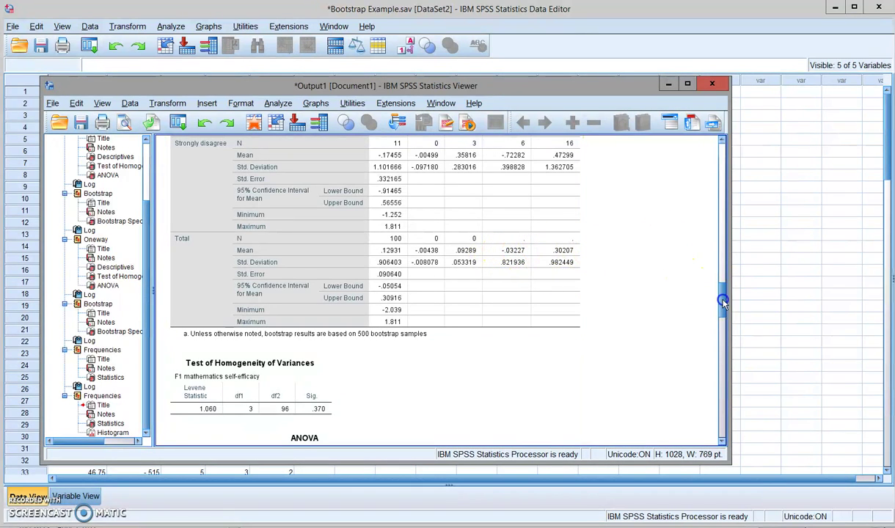
drag(723, 301, 721, 194)
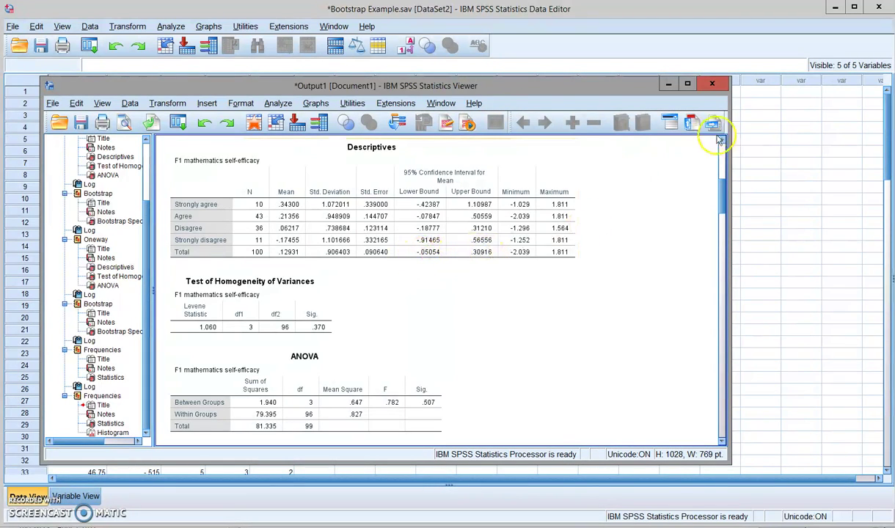
drag(725, 199, 743, 290)
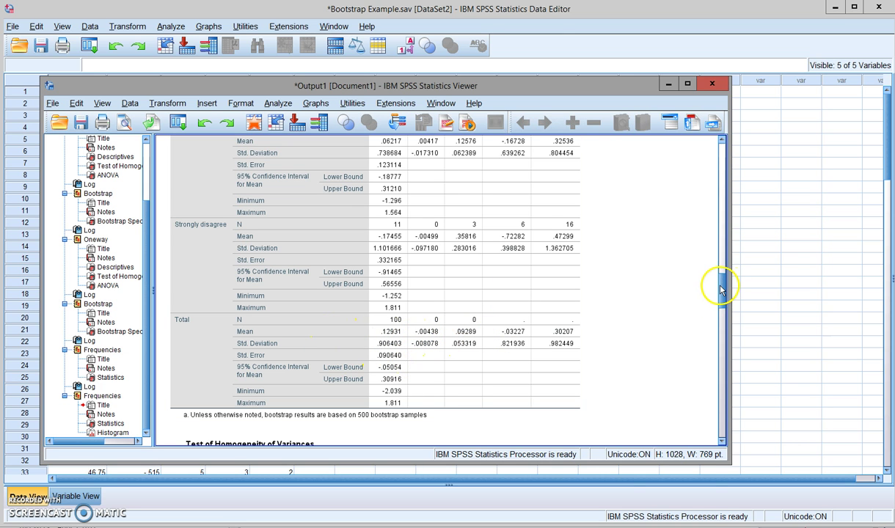
drag(720, 282, 720, 258)
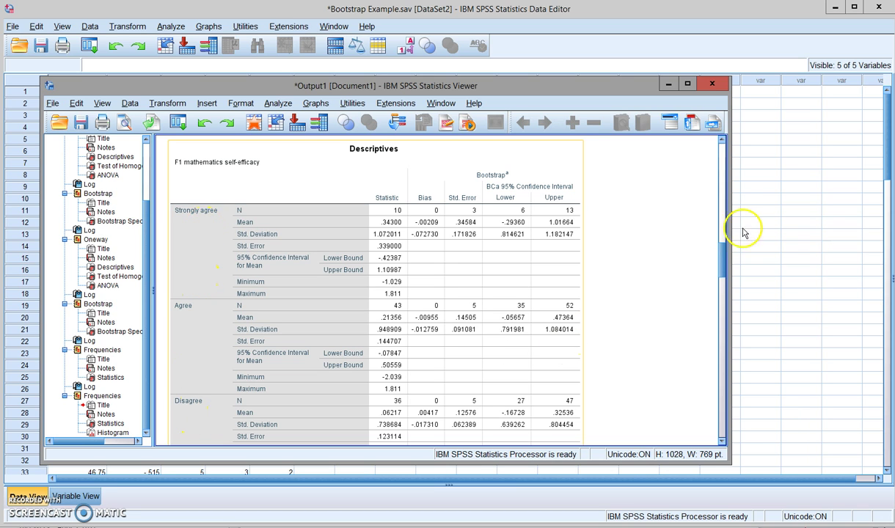
click(694, 246)
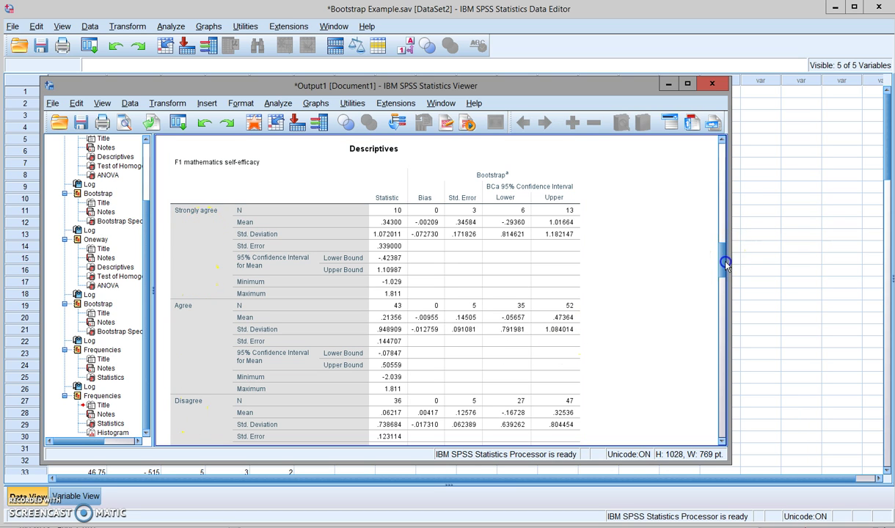
click(499, 189)
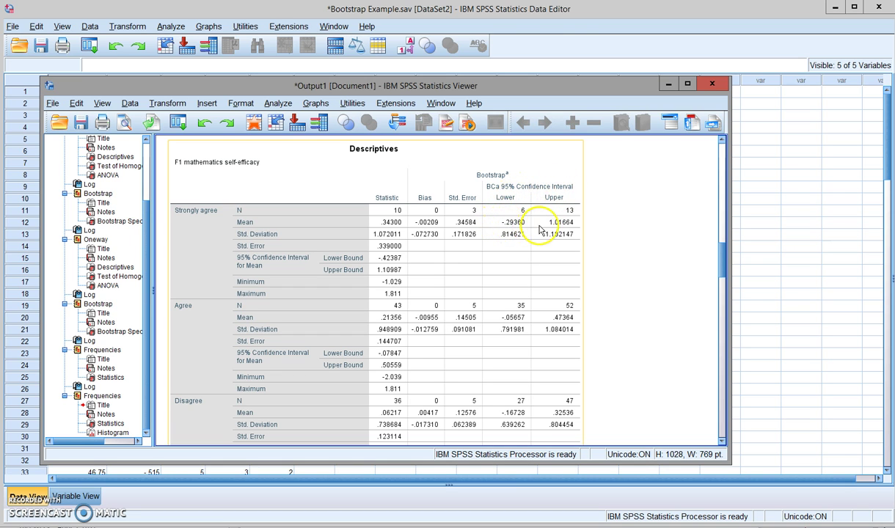
click(611, 235)
drag(725, 257, 725, 270)
click(506, 237)
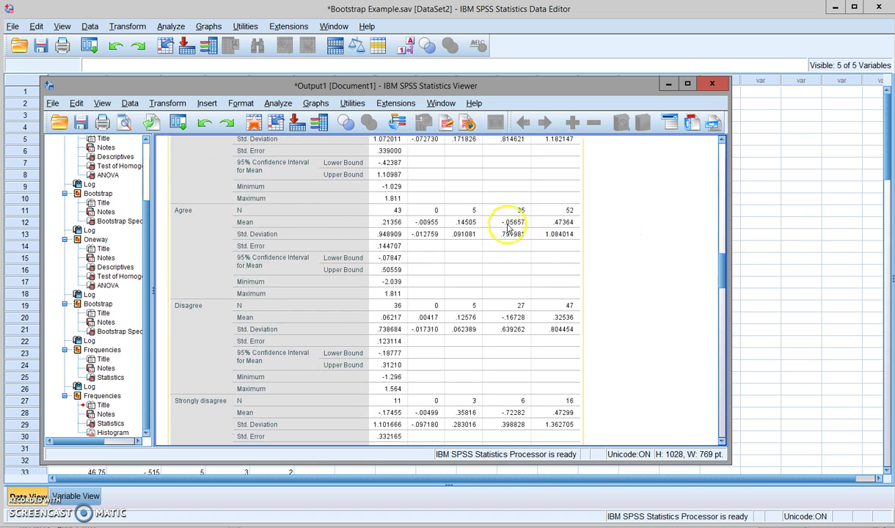
click(591, 236)
drag(723, 269, 724, 283)
click(540, 237)
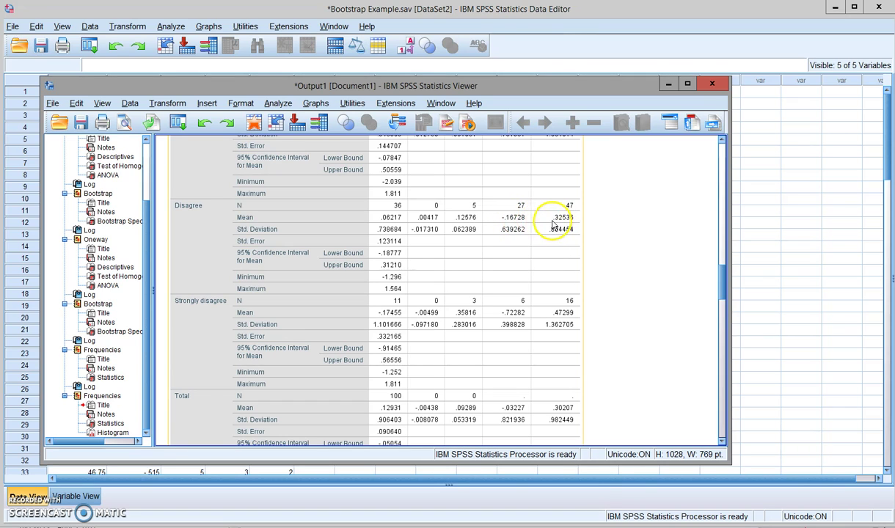
click(604, 232)
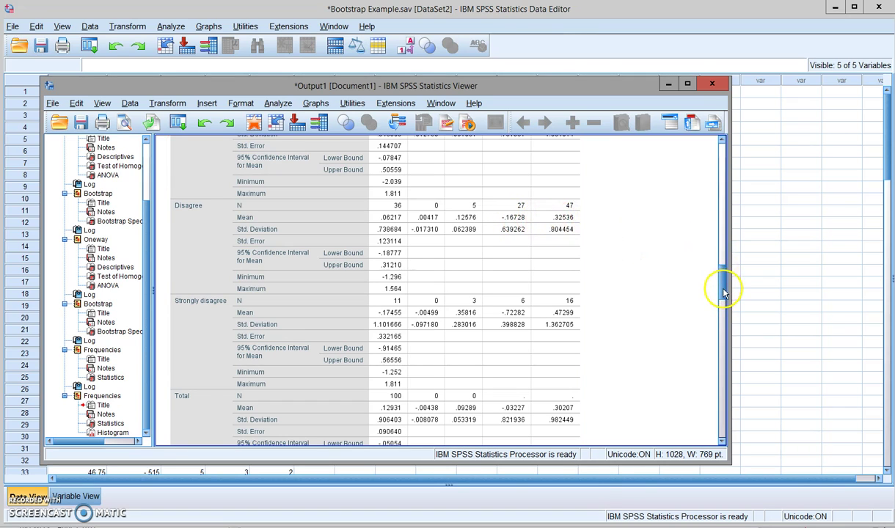
click(524, 294)
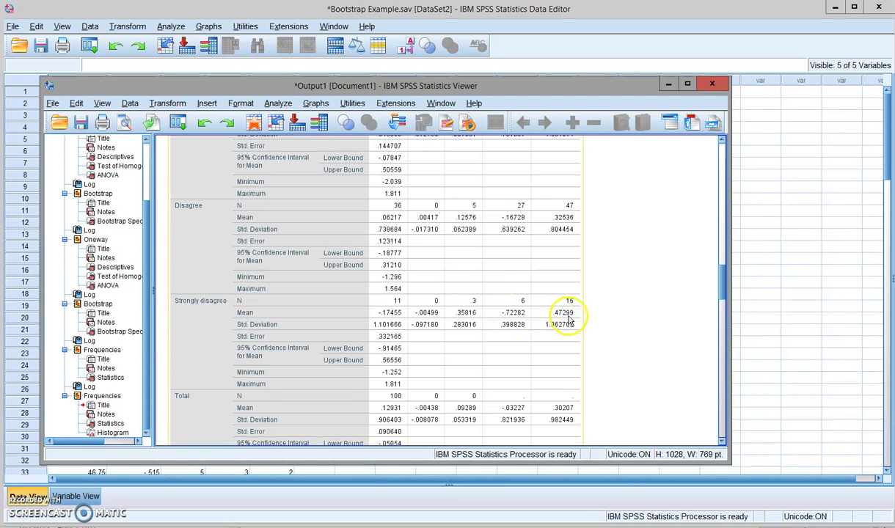
click(690, 314)
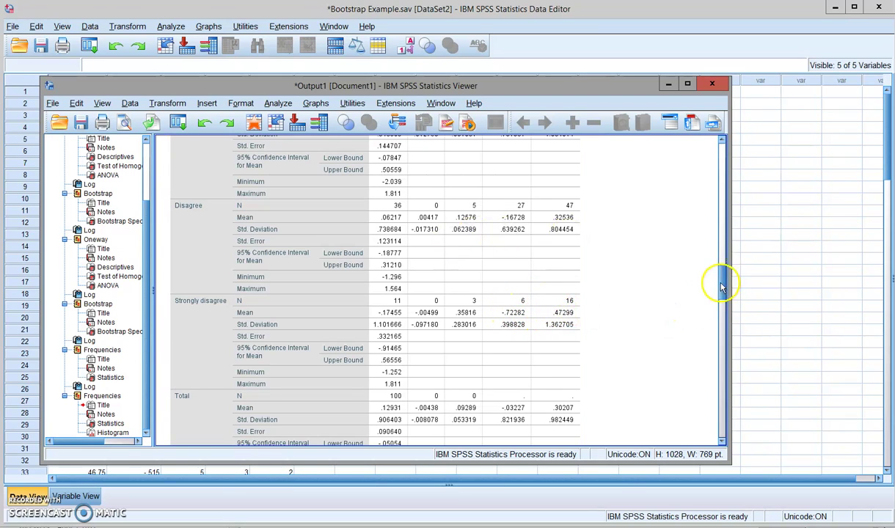
drag(724, 282, 723, 340)
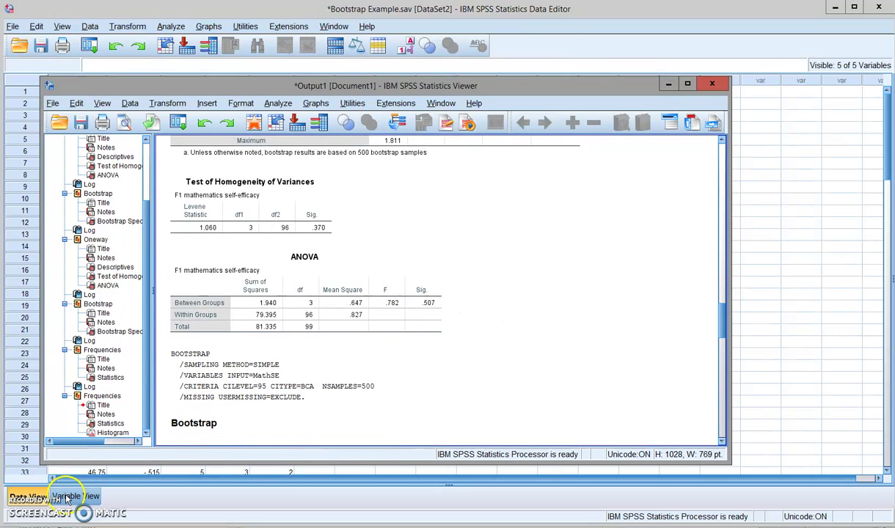
drag(723, 332, 724, 270)
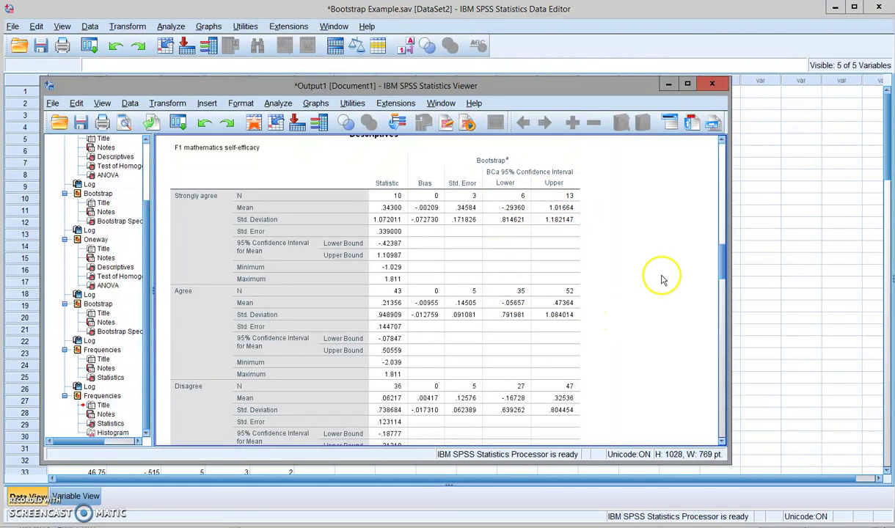
drag(725, 260, 727, 355)
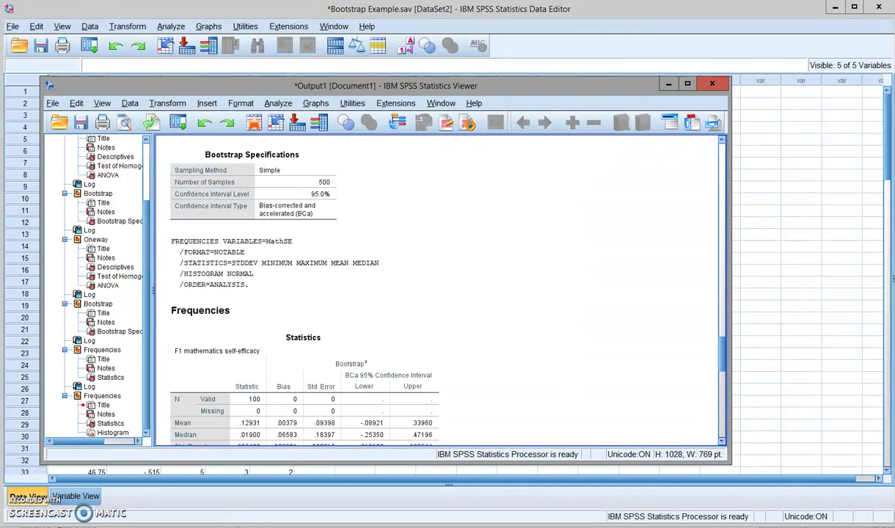